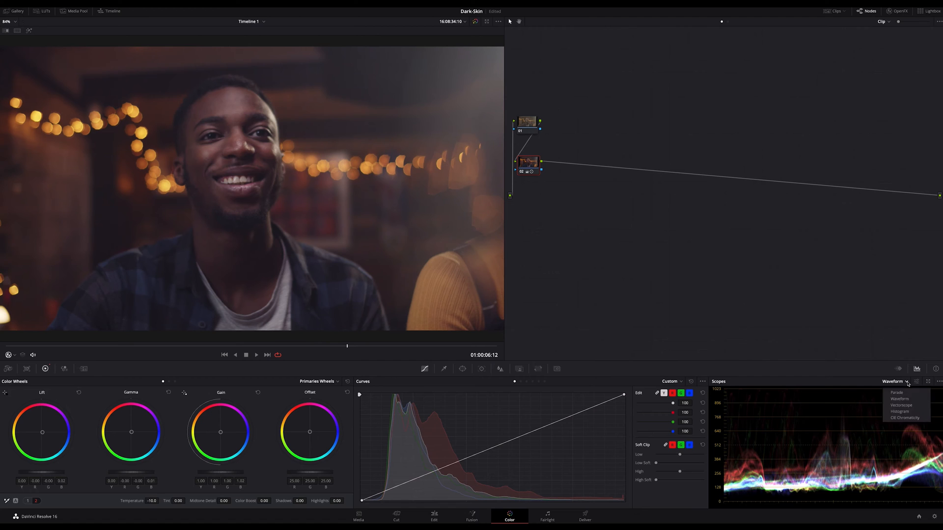
On node 02, lower the highlight Gain, drop the Pivot and raise Saturation
drag(347, 347, 101, 353)
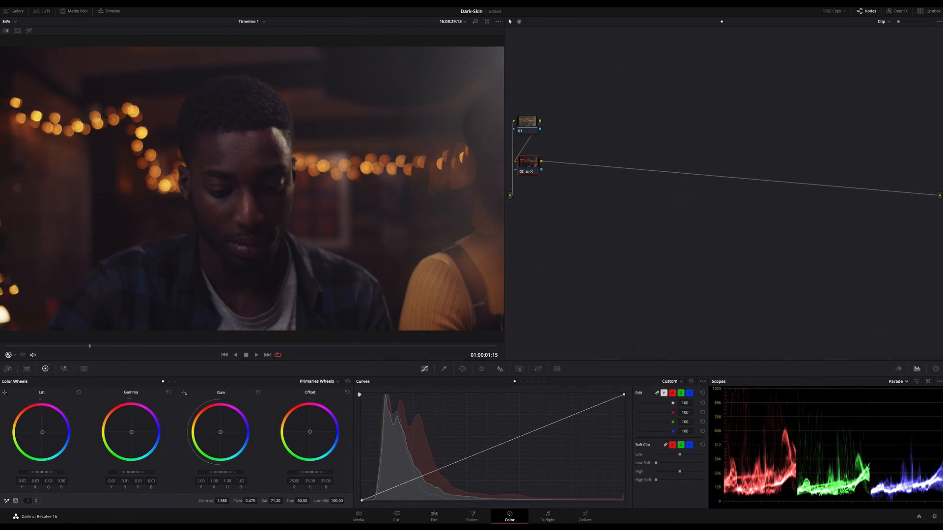
drag(231, 474, 221, 474)
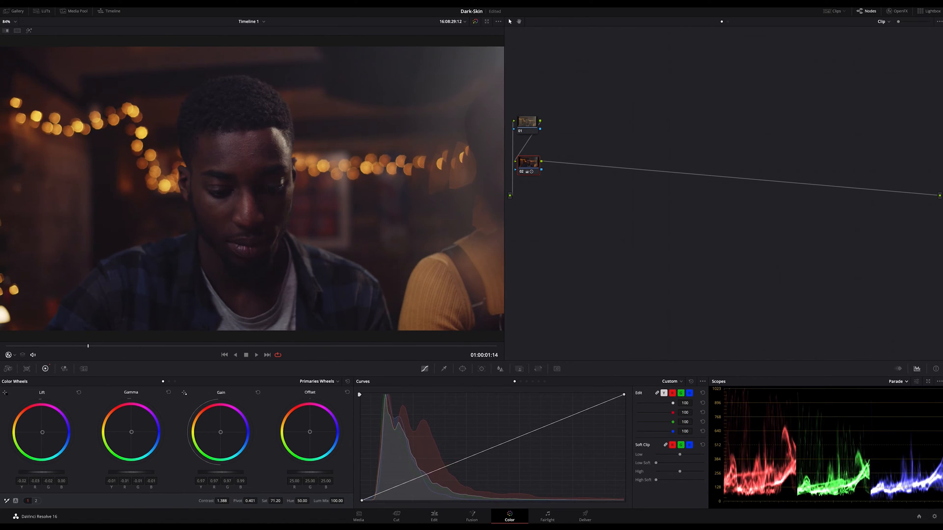
drag(274, 501, 284, 501)
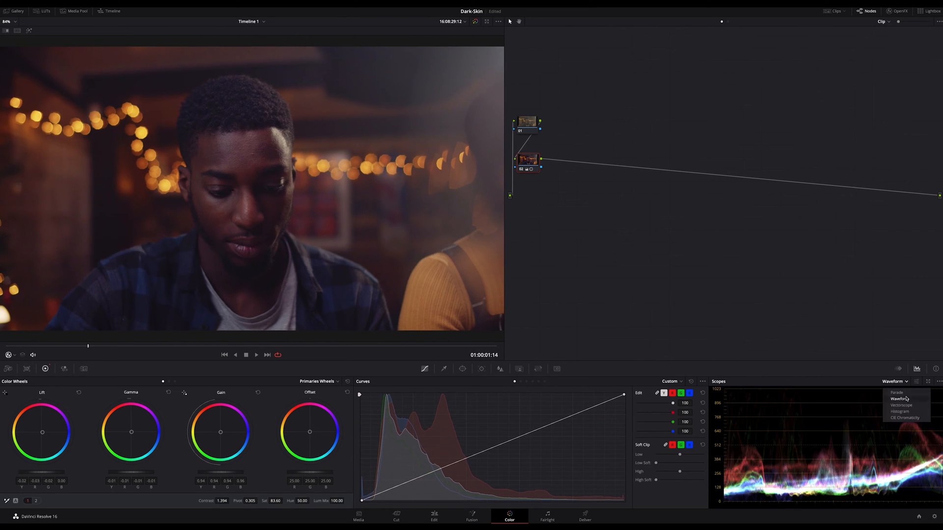
Add a serial node after 02 (Alt+S) with a gentle S-shaped contrast curve
key(alt+s)
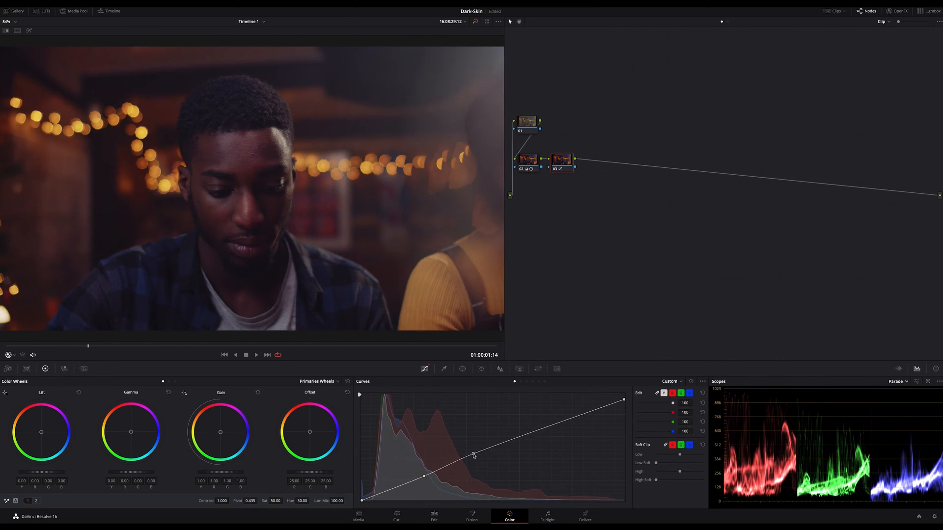
drag(426, 479, 427, 476)
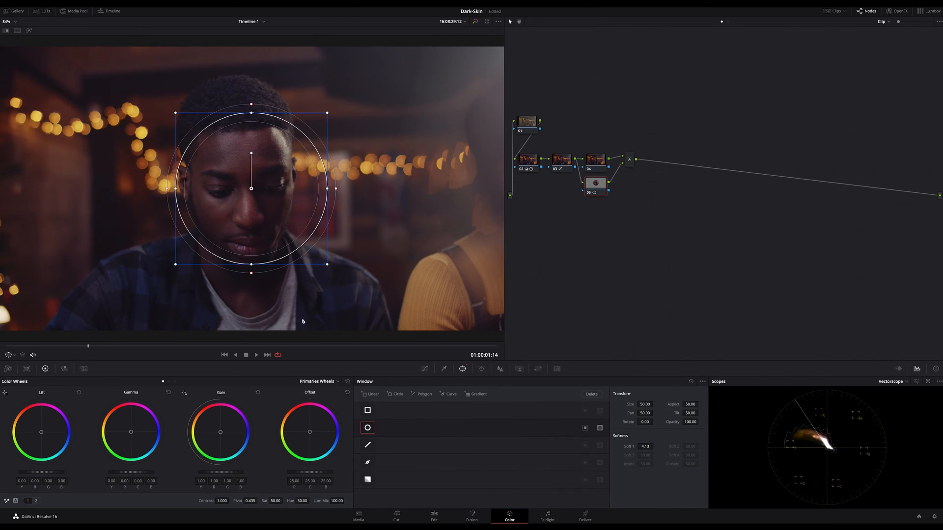
Shrink the circular window to a small spot and preview its matte in highlight view
click(337, 346)
drag(335, 347, 211, 347)
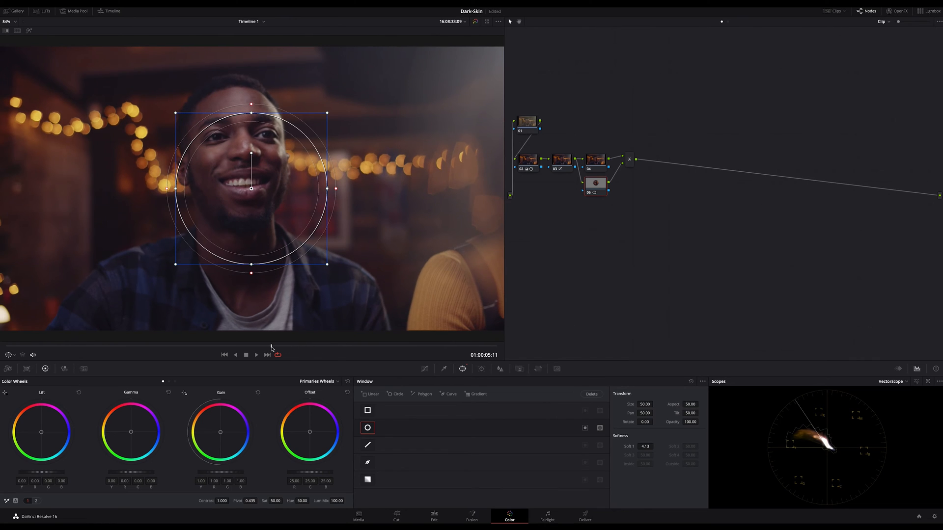
mouse_move(251, 105)
mouse_down()
mouse_move(252, 170)
mouse_move(241, 159)
mouse_up()
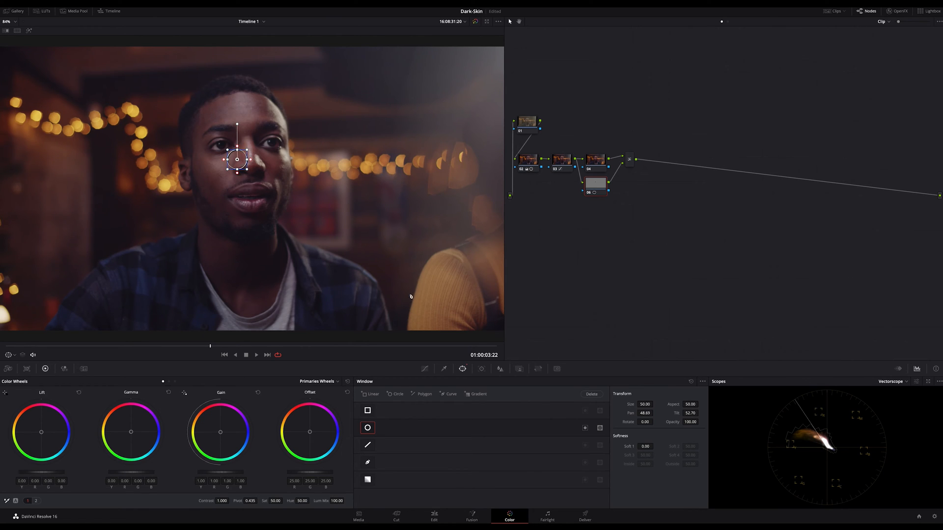
key(shift+h)
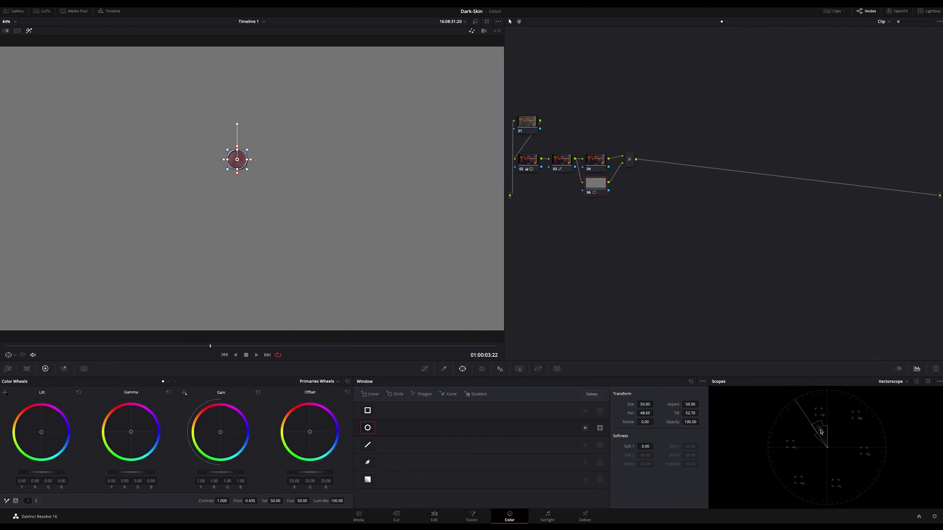
Set the vectorscope's tonal range, nudge node 06's Gamma balance and exit highlight view
click(916, 381)
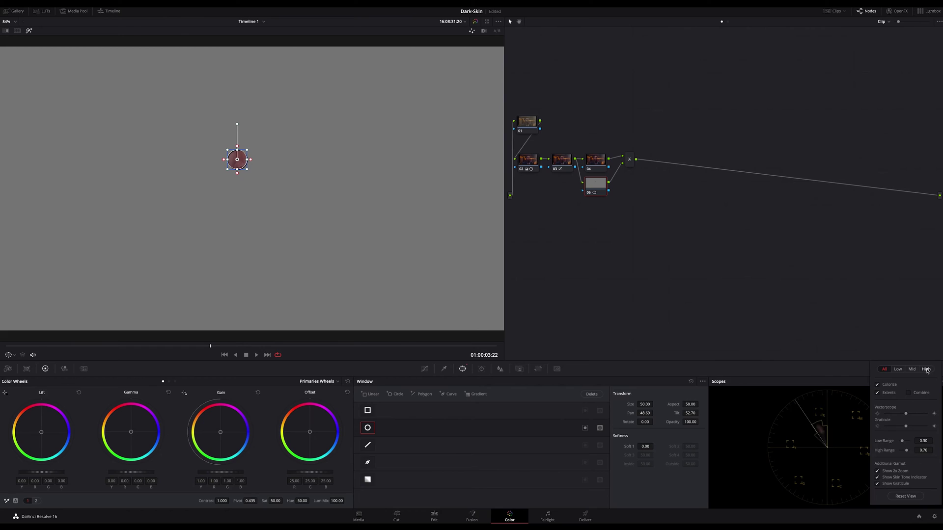
click(900, 370)
click(91, 442)
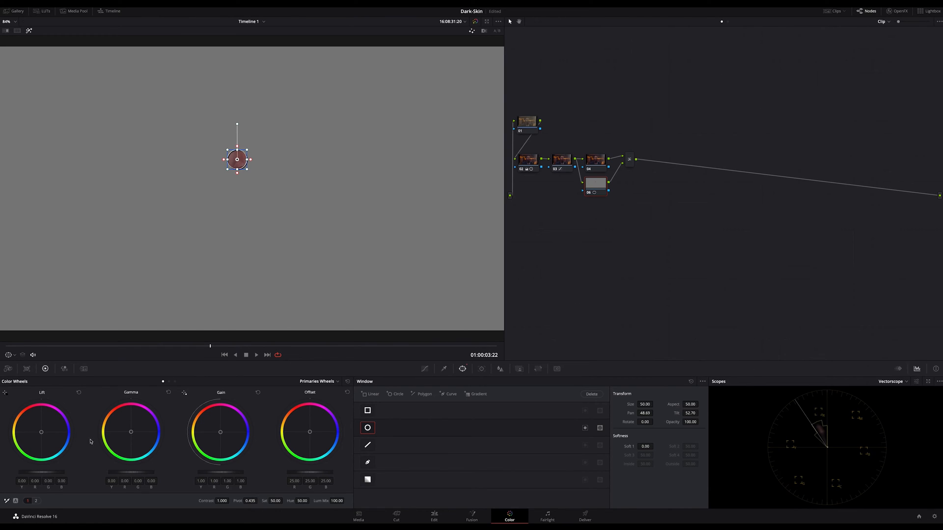
drag(132, 436, 131, 431)
key(shift+h)
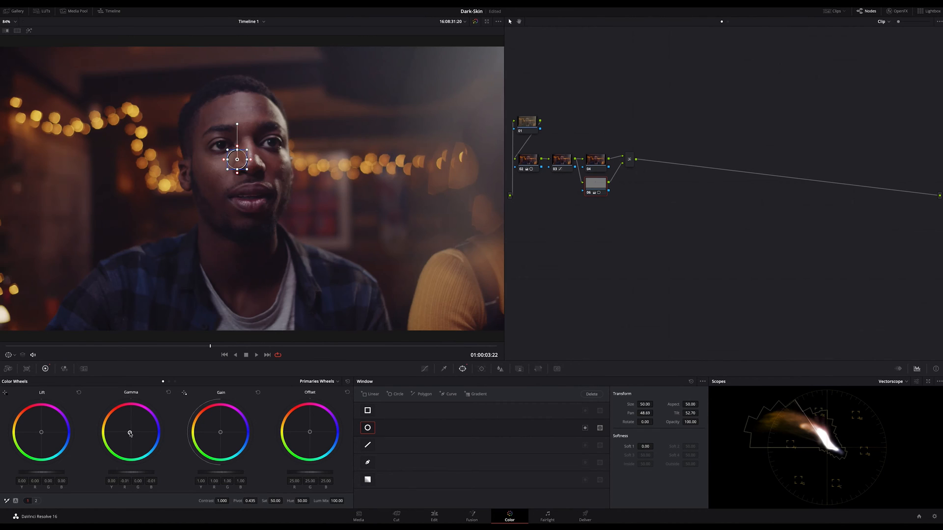
Delete the circular window from node 06 and disable the node to compare
click(368, 428)
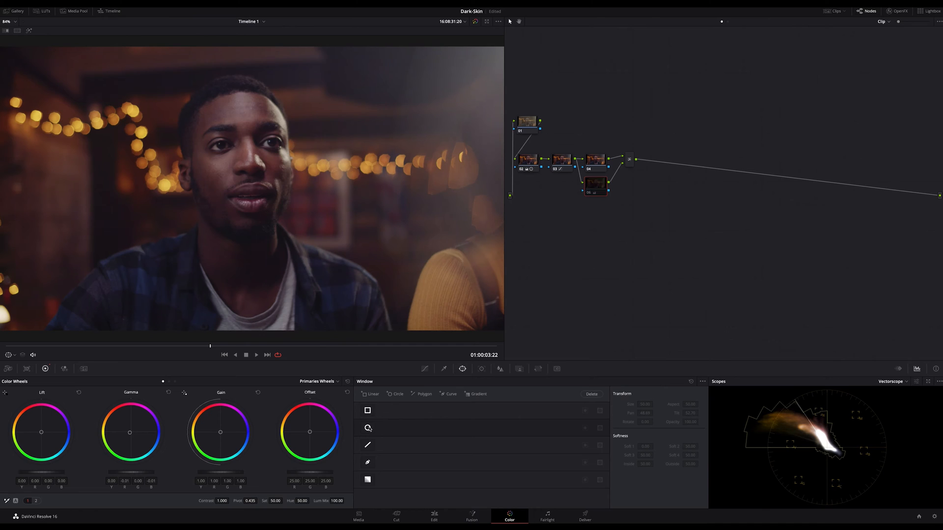
key(ctrl+d)
key(ctrl+d)
Eyedrop the man's skin with the Qualifier, extend the selection and raise Matte Finesse Denoise
click(443, 368)
click(255, 107)
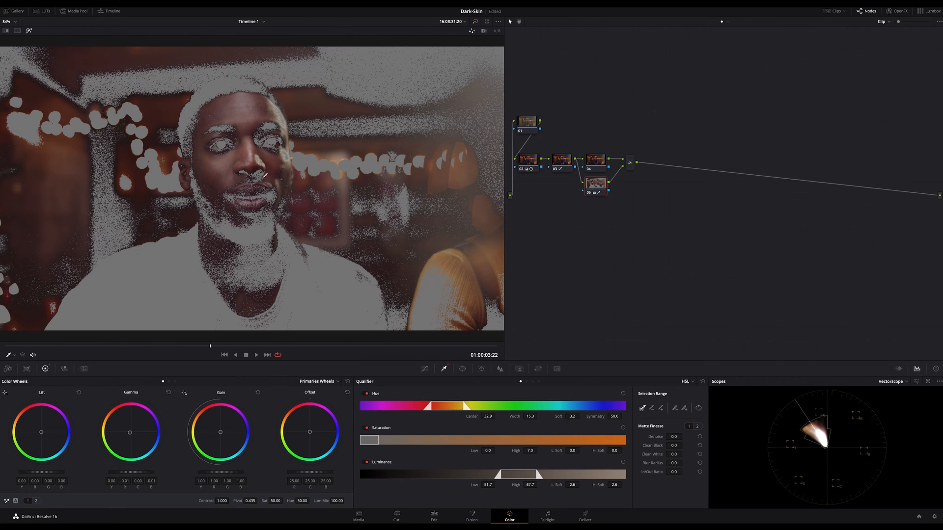
scroll(255, 148, down, 3)
scroll(214, 175, up, 3)
drag(214, 175, 232, 275)
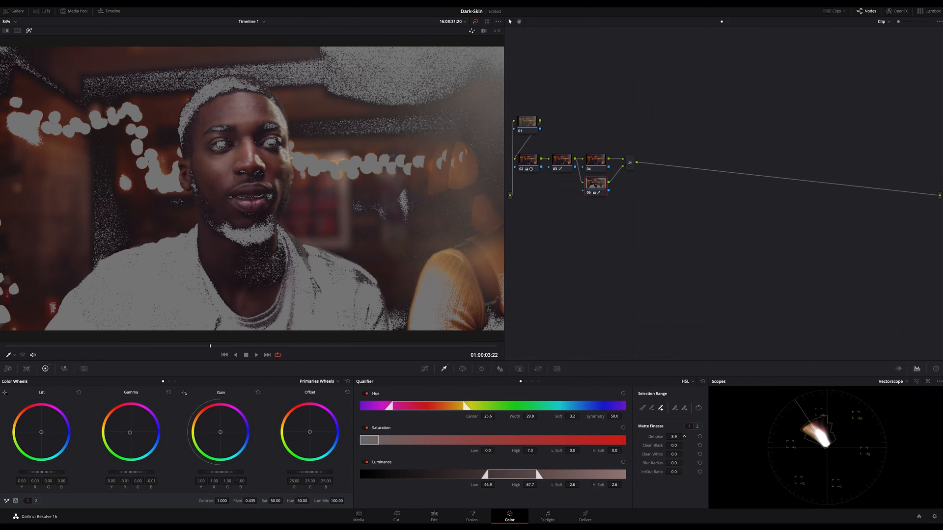
drag(683, 436, 685, 436)
Narrow and shift the Hue range toward orange, adjust Sat range and lower the Lum range
drag(393, 406, 402, 406)
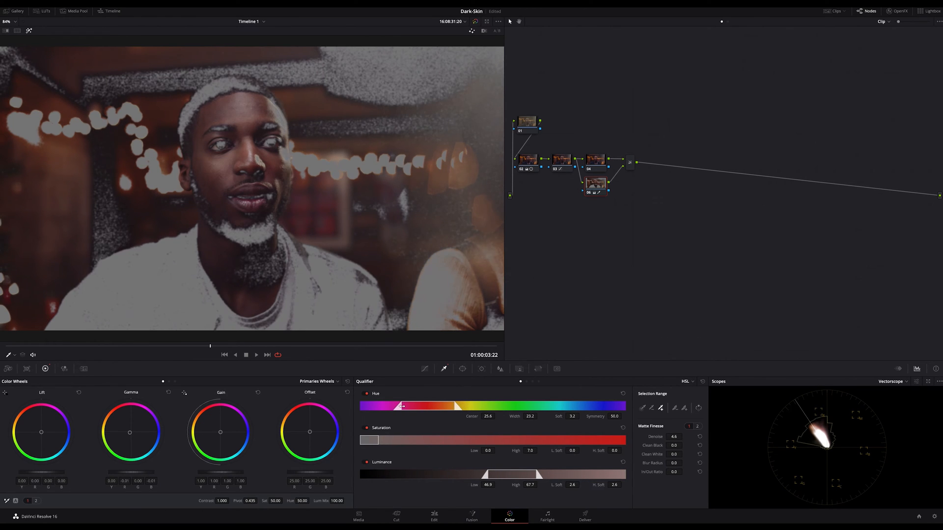
drag(372, 438, 375, 437)
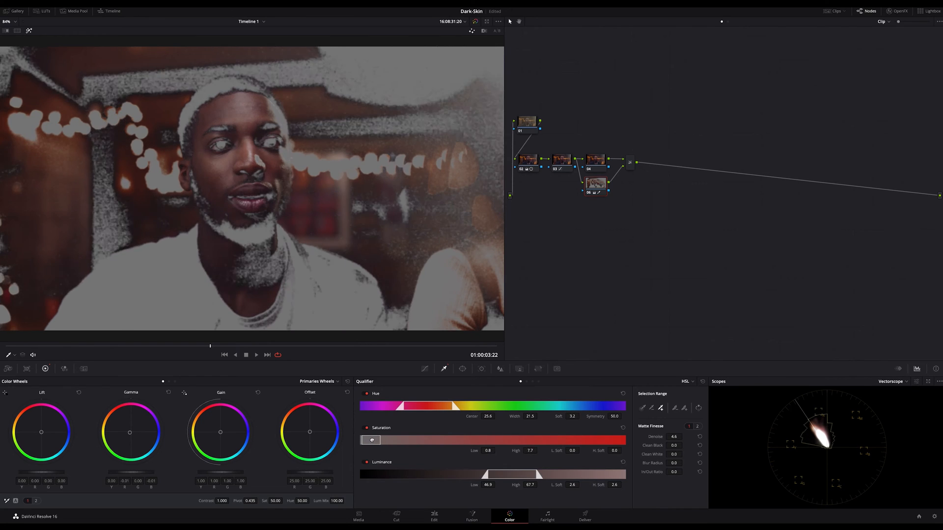
drag(428, 406, 462, 408)
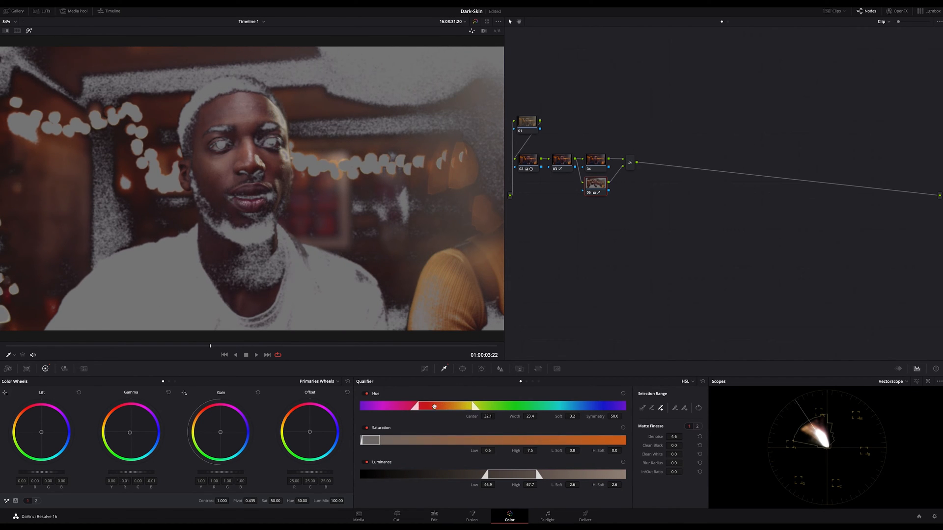
drag(420, 406, 437, 407)
drag(516, 474, 488, 474)
Fine-tune the Hue, Sat and Lum handles and soften their edges for a cleaner skin key
drag(624, 450, 618, 450)
drag(440, 406, 443, 407)
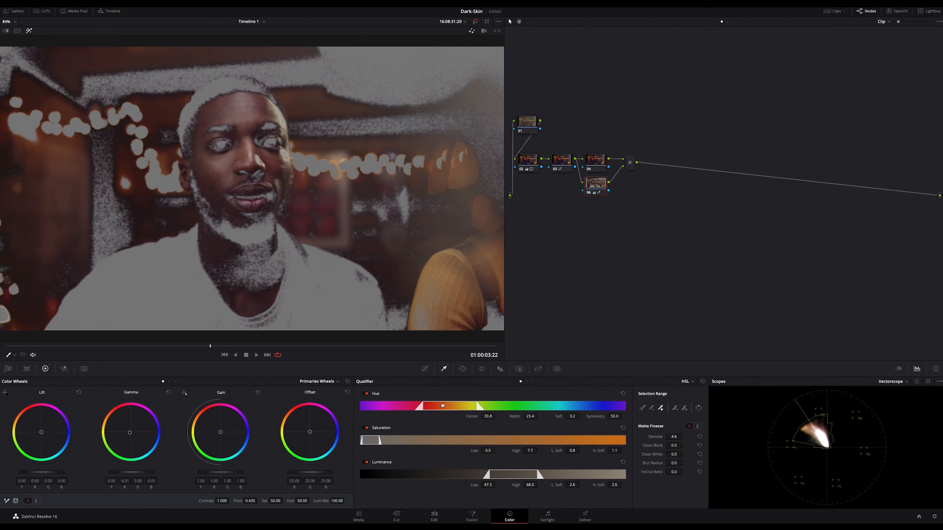
mouse_move(377, 441)
mouse_down()
mouse_move(395, 441)
mouse_move(381, 440)
mouse_up()
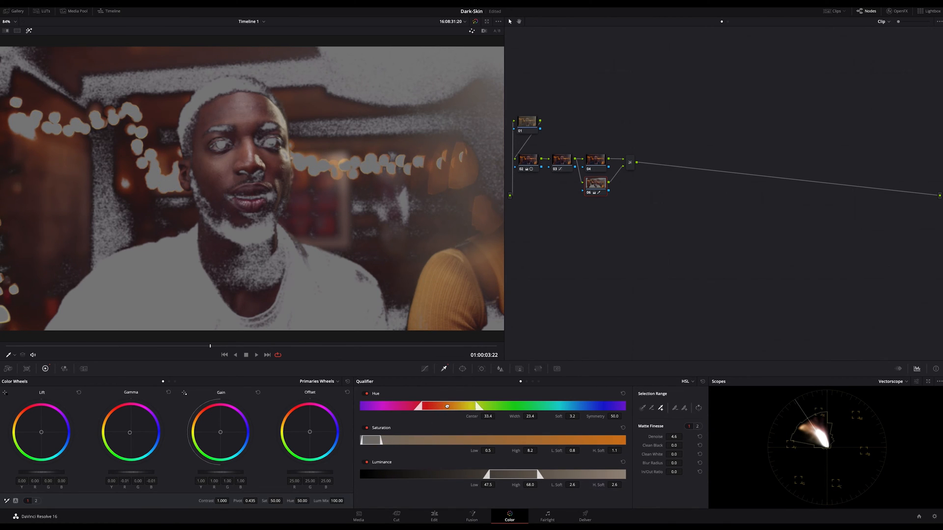
drag(447, 406, 439, 406)
drag(574, 416, 581, 416)
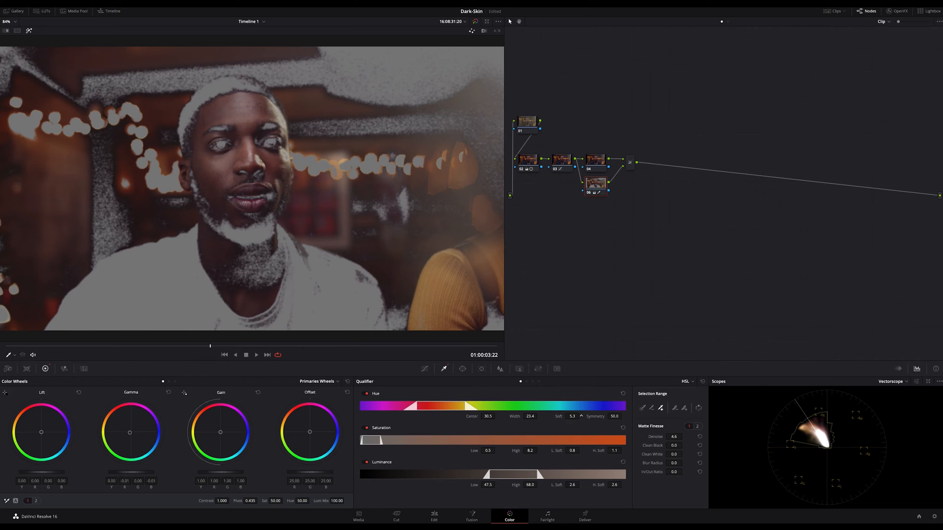
drag(503, 474, 510, 473)
Add a circular window on node 06, enlarge it, move it down over the face and soften it
click(462, 368)
click(367, 427)
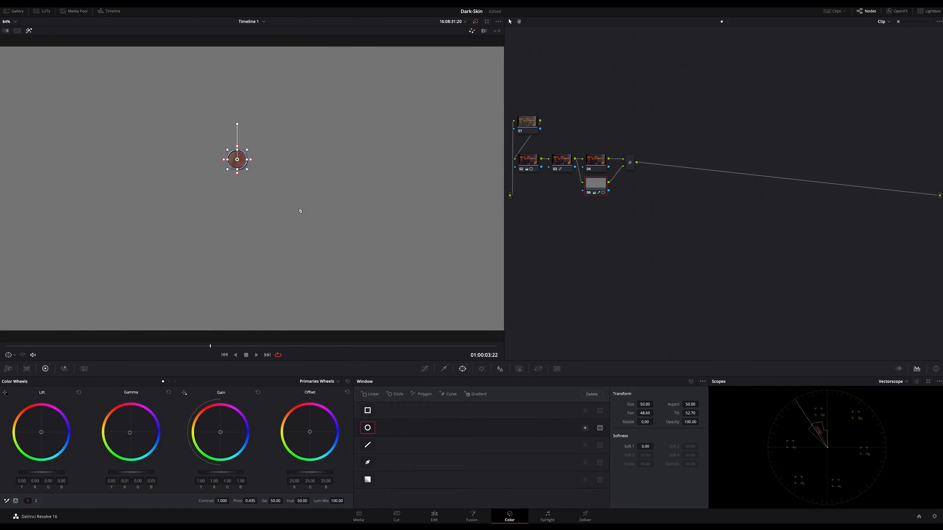
mouse_move(243, 160)
mouse_down()
mouse_move(287, 168)
mouse_move(252, 206)
mouse_up()
key(shift+h)
drag(242, 156, 242, 196)
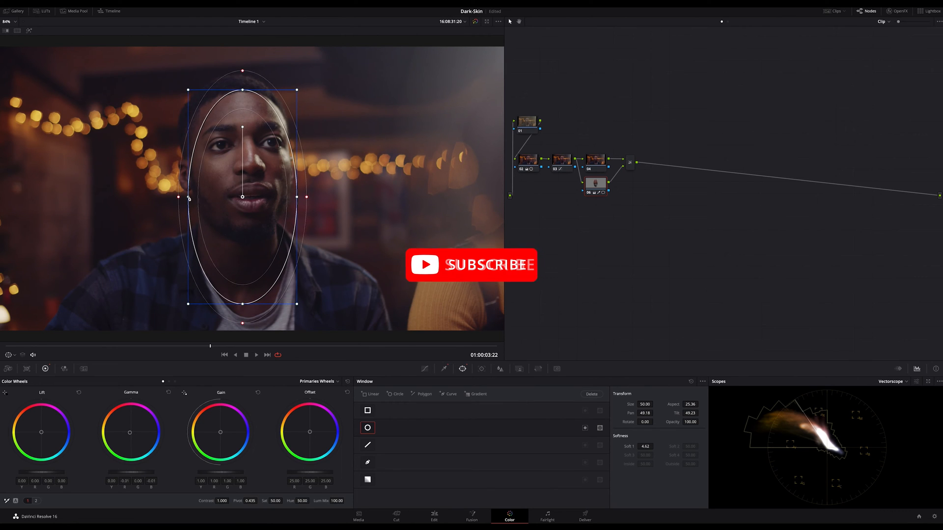
drag(180, 198, 172, 197)
Check the matte in highlight view while softening and enlarging the oval to cover the head
key(shift+h)
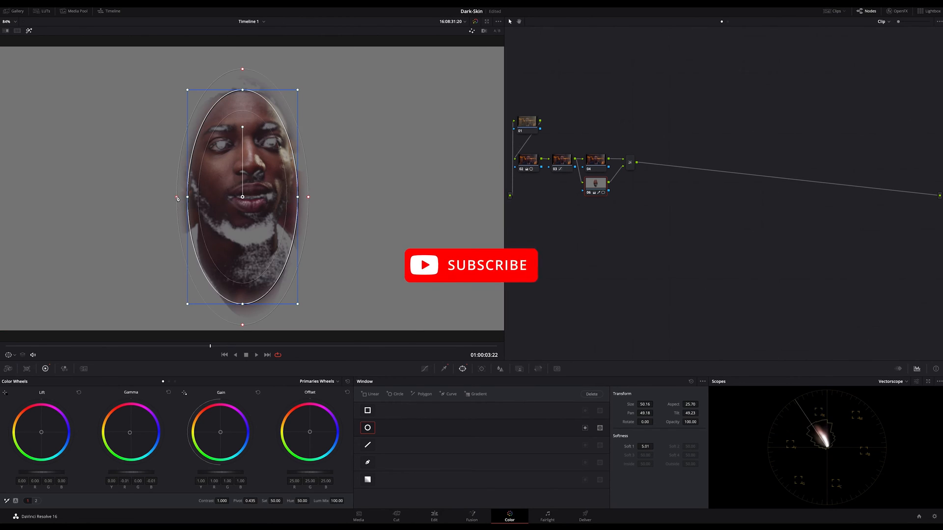
drag(234, 180, 230, 178)
drag(293, 193, 299, 196)
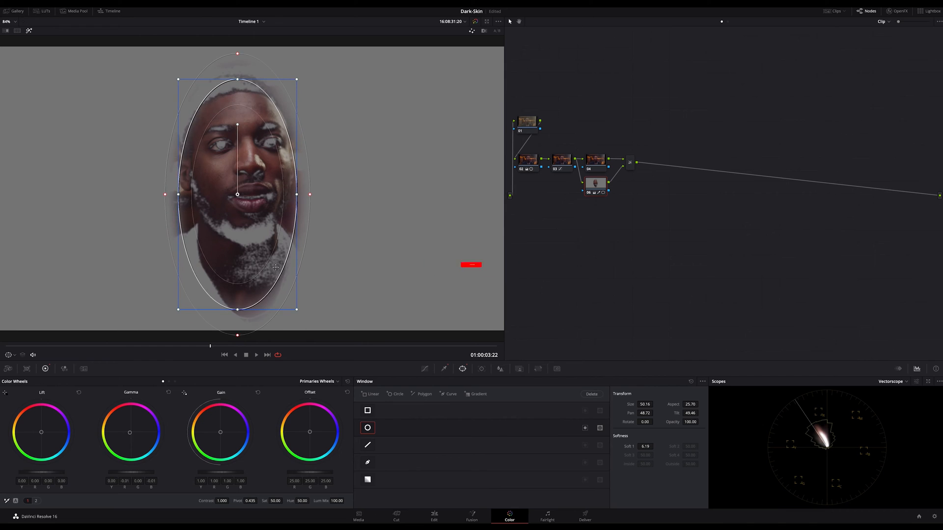
key(shift+h)
click(425, 370)
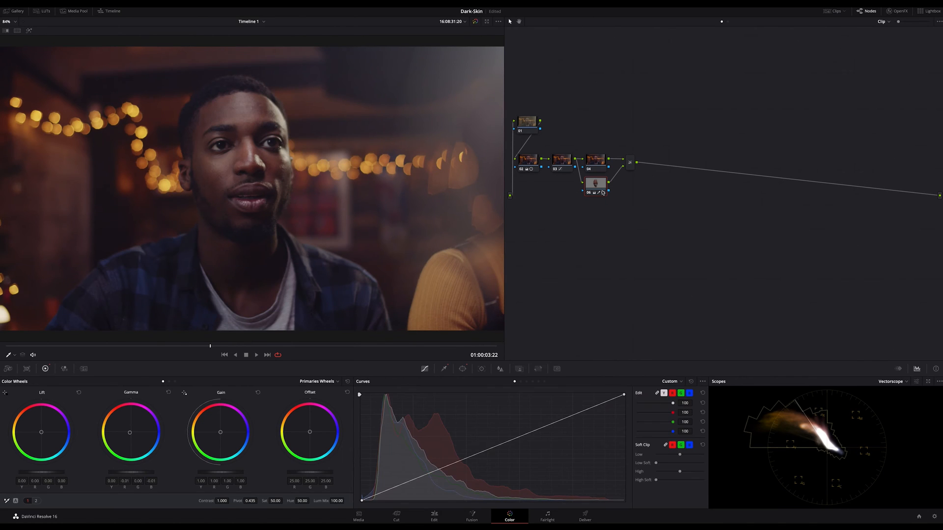
key(shift+h)
Nudge the midtone balance and ease Saturation down to about 59.80
drag(131, 433, 131, 432)
drag(276, 501, 274, 501)
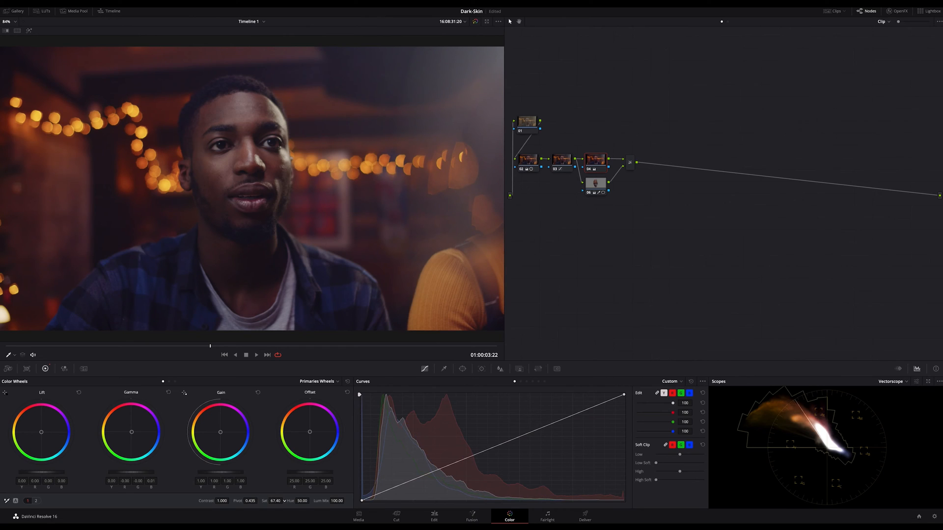
Switch the scope to RGB Parade and nudge the shadow colour balance very slightly
click(907, 384)
click(902, 394)
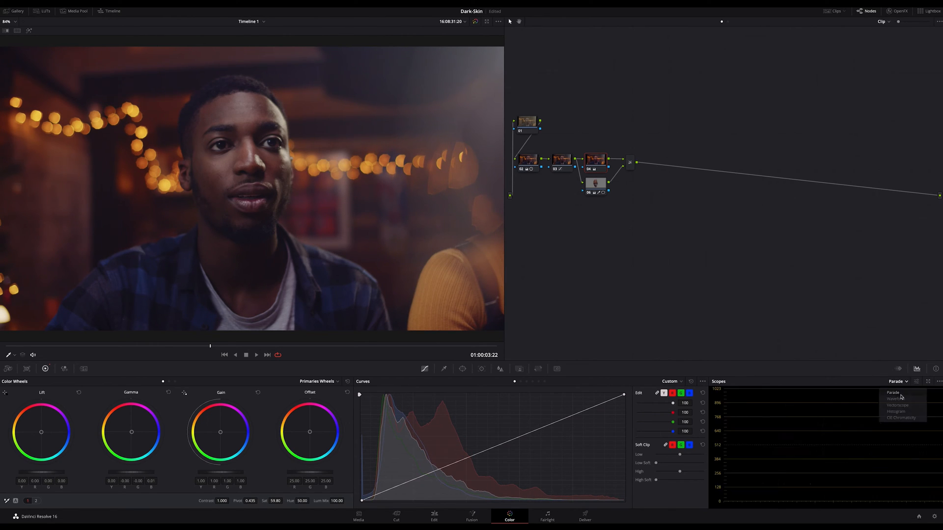
click(901, 397)
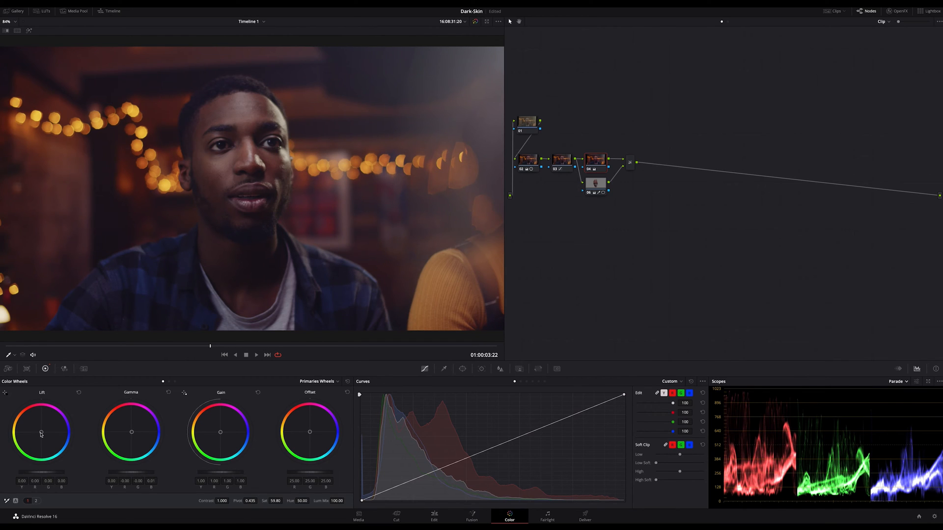
drag(42, 434, 42, 432)
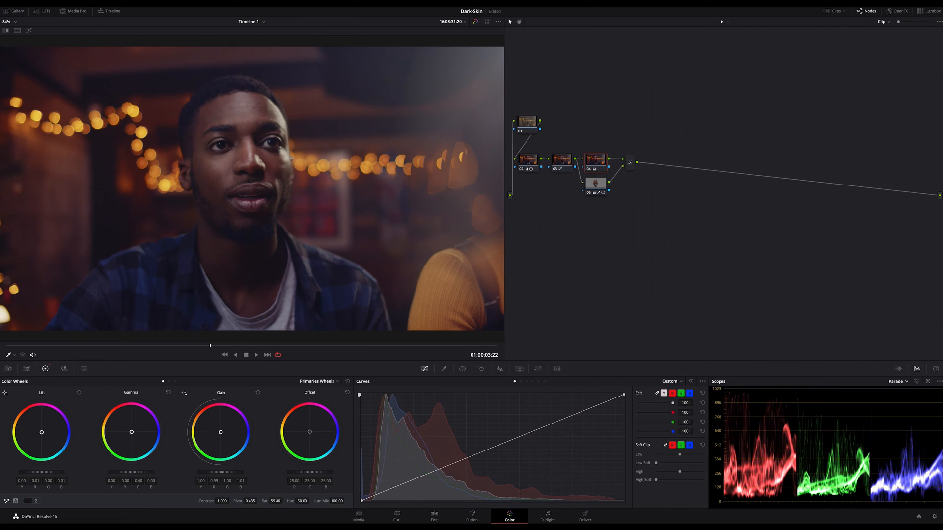
Set the colour wheels to Log and push a faint, restrained blue into the Shadow wheel
click(318, 381)
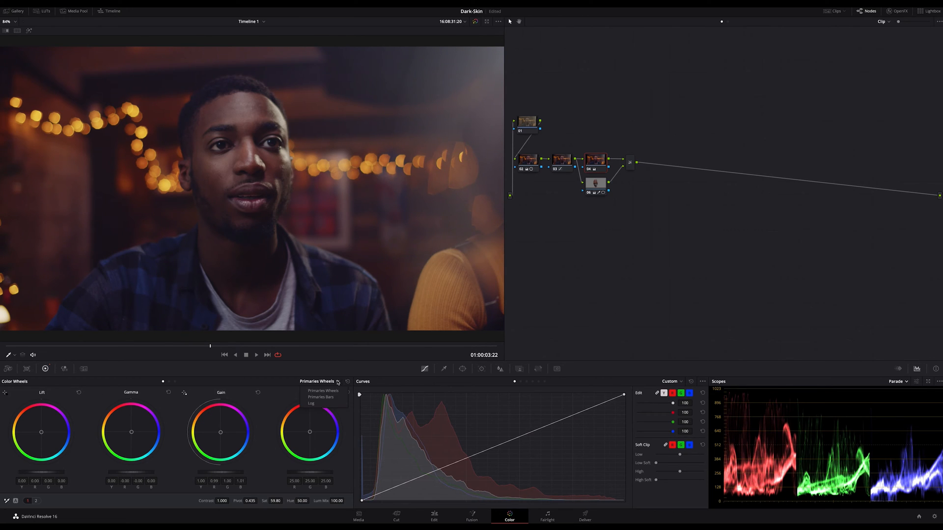
click(298, 409)
drag(42, 433, 43, 433)
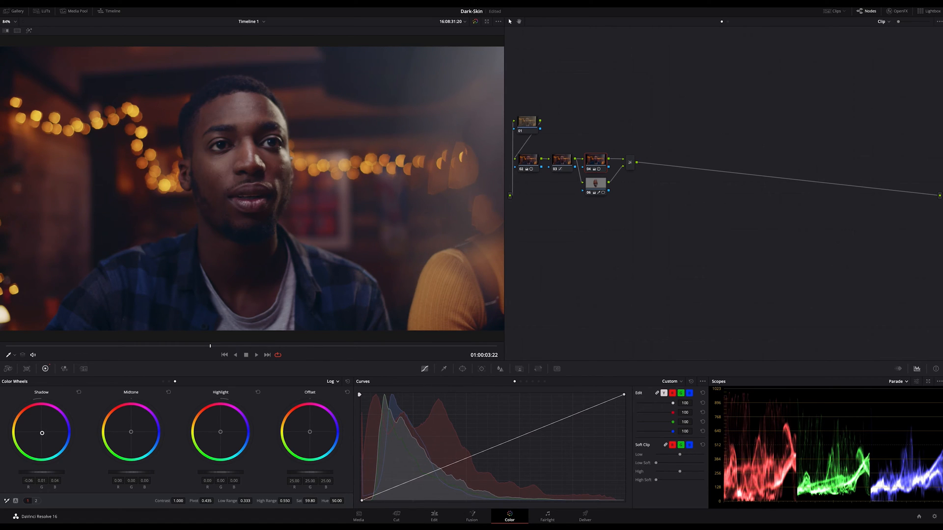
drag(42, 433, 42, 433)
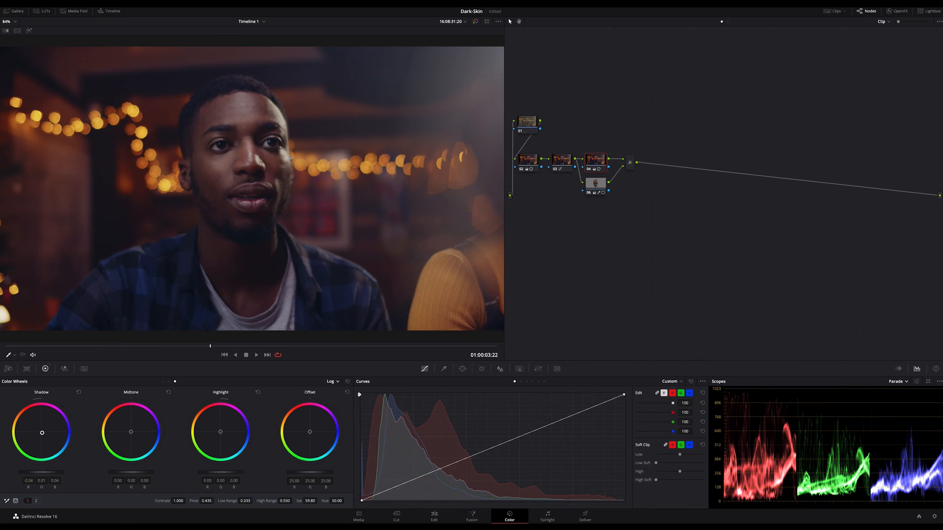
drag(42, 433, 42, 434)
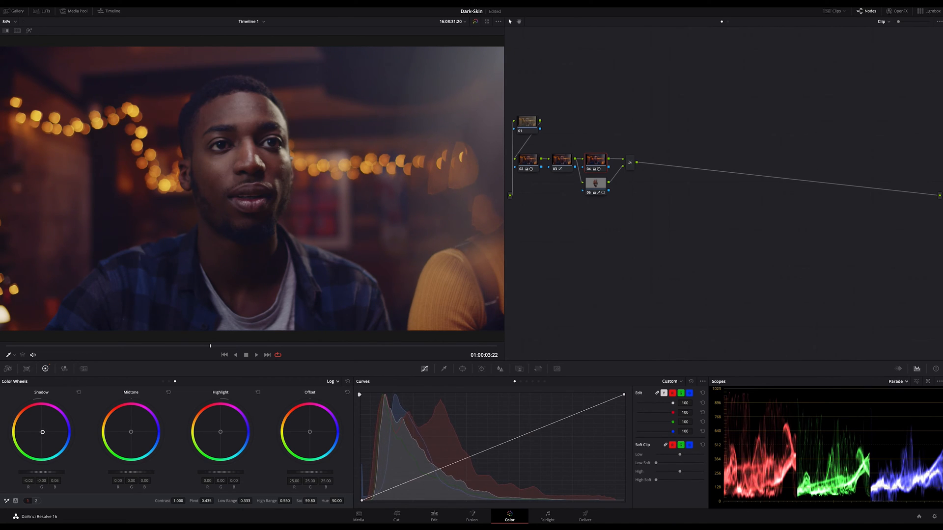
drag(42, 433, 42, 432)
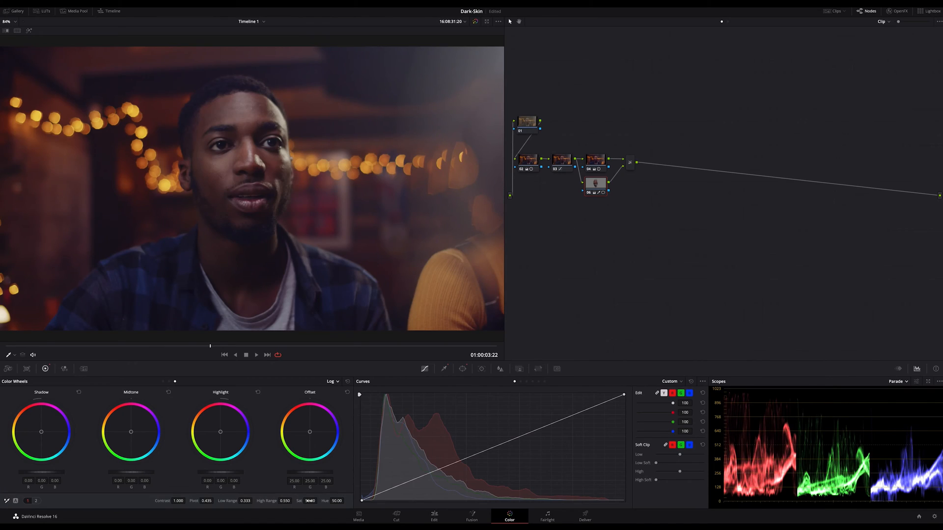
text(52.7)
Switch the scope back to the Vectorscope and check its display settings
click(907, 382)
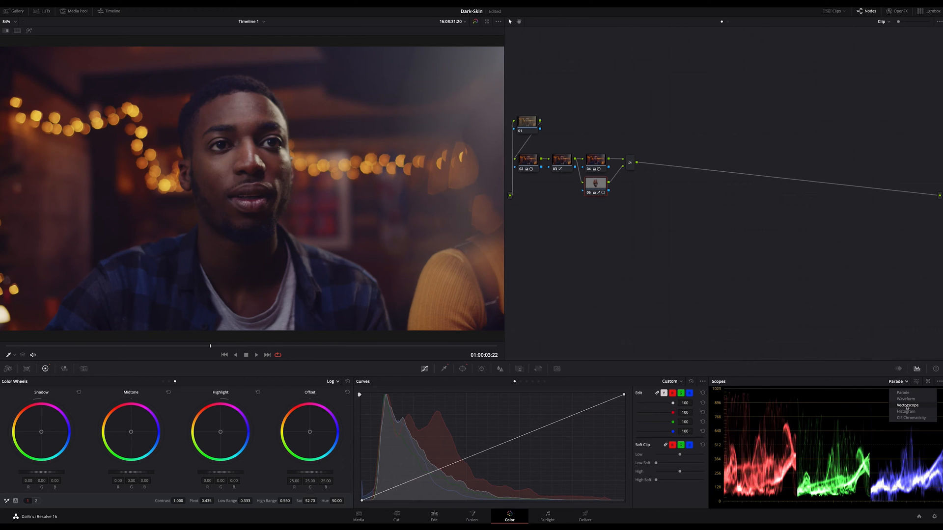
click(908, 407)
click(930, 382)
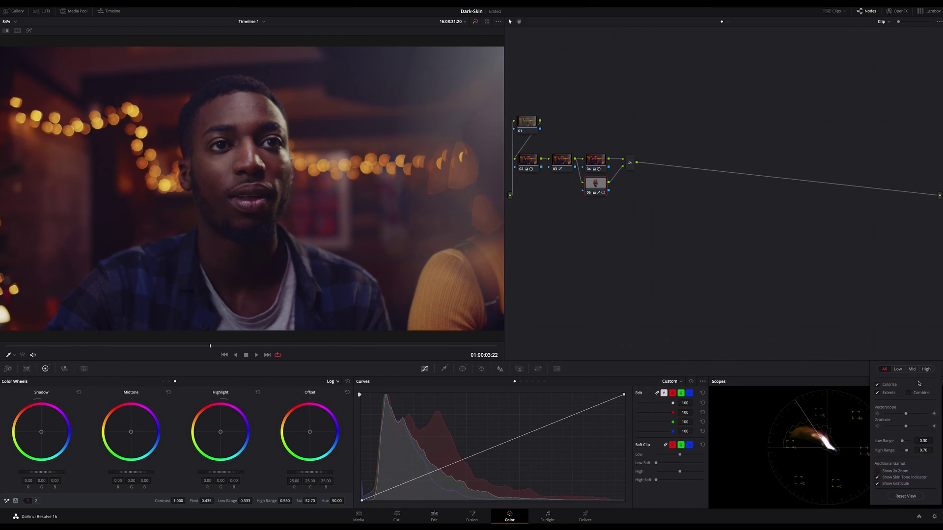
click(821, 369)
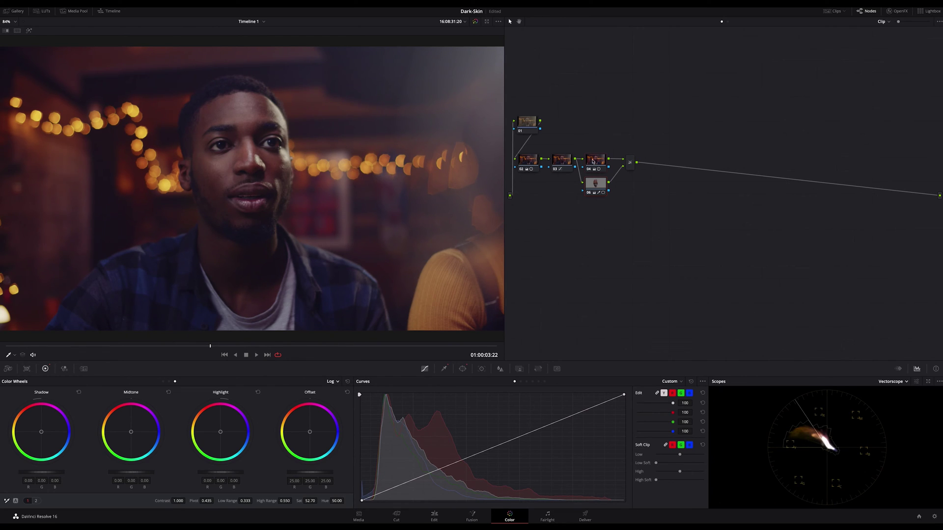
Inspect nodes 02 and 06, preview the clip full screen, then select node 04
click(527, 162)
click(595, 184)
key(ctrl+f)
click(599, 162)
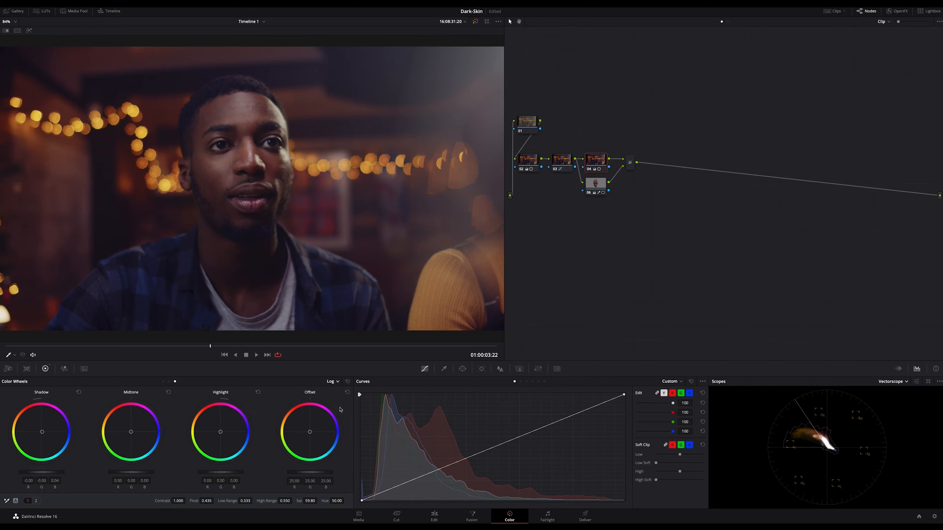
Raise Sat to about 60.1, Contrast to about 1.056 with Pivot 0.277, then step to an earlier frame
drag(310, 502, 312, 502)
drag(244, 502, 246, 501)
drag(179, 501, 187, 500)
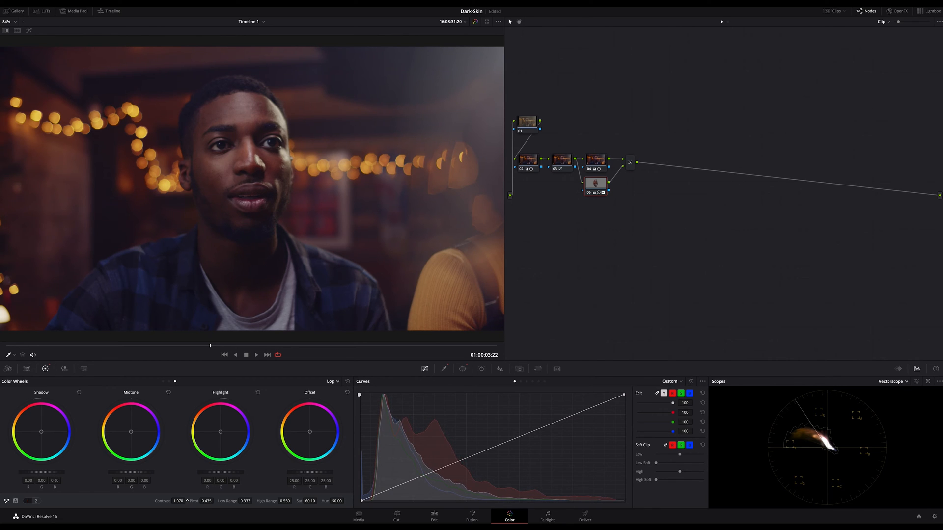
drag(179, 501, 177, 501)
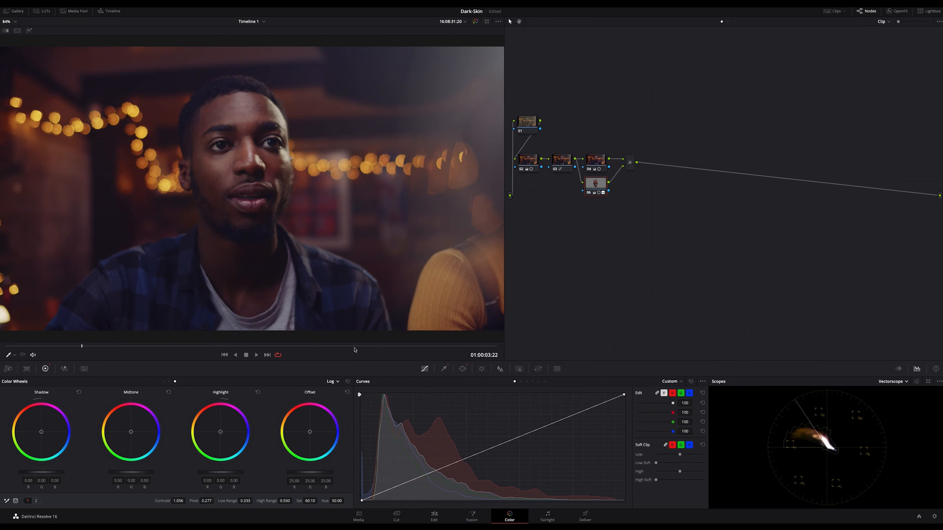
key(Up)
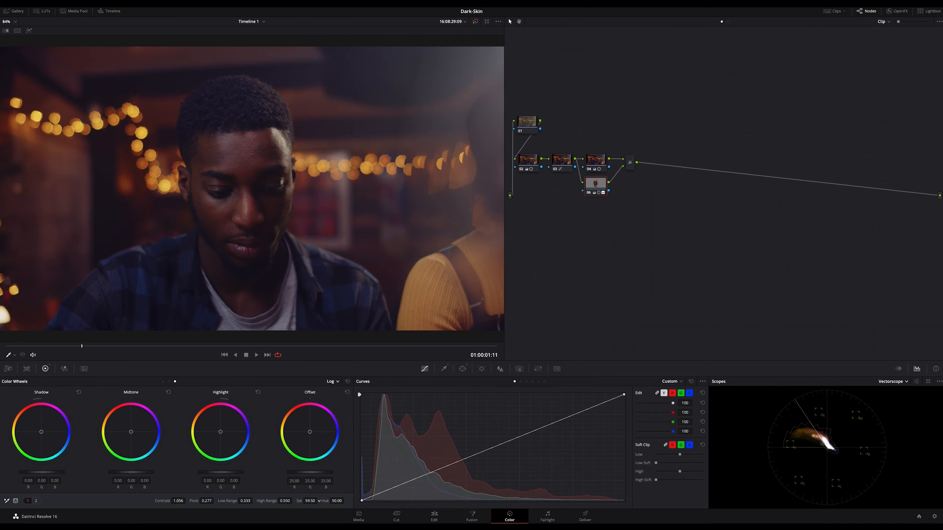
Check the skin matte on a later frame at 01:00:07:06, then return to the full image
key(shift+h)
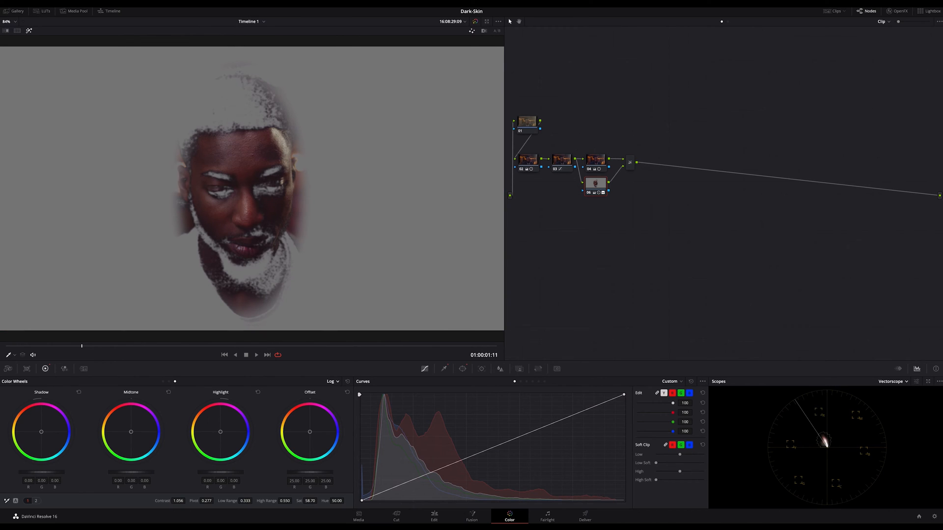
drag(329, 346, 388, 347)
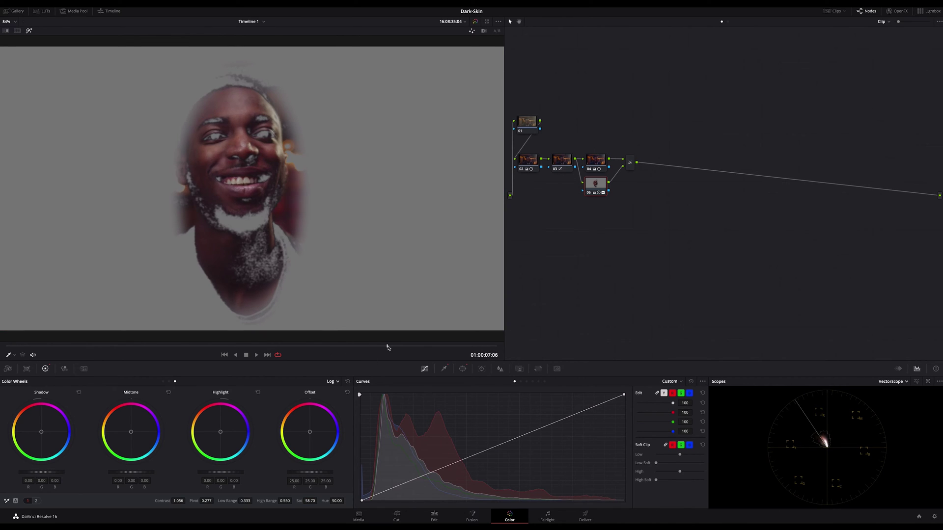
key(shift+h)
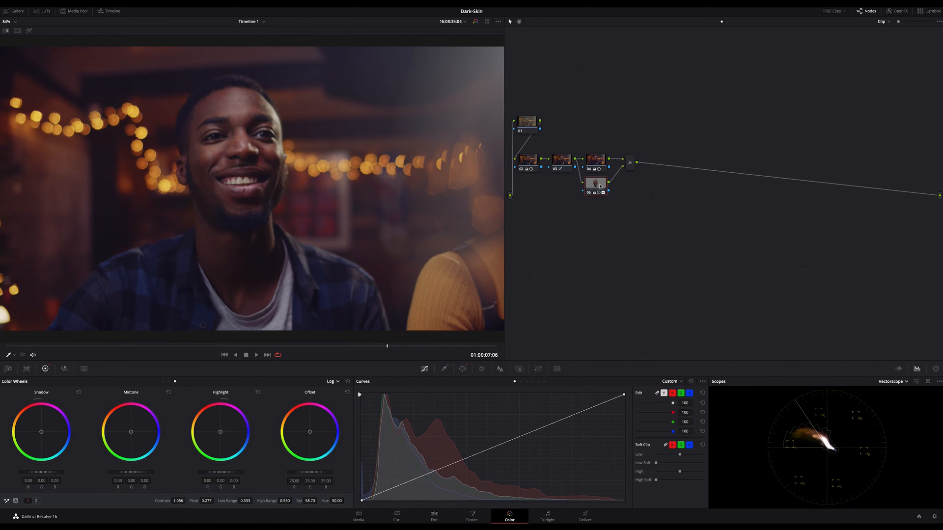
Compare nodes 04 and 02, then raise node 04's Saturation slightly
drag(599, 186, 601, 190)
click(596, 160)
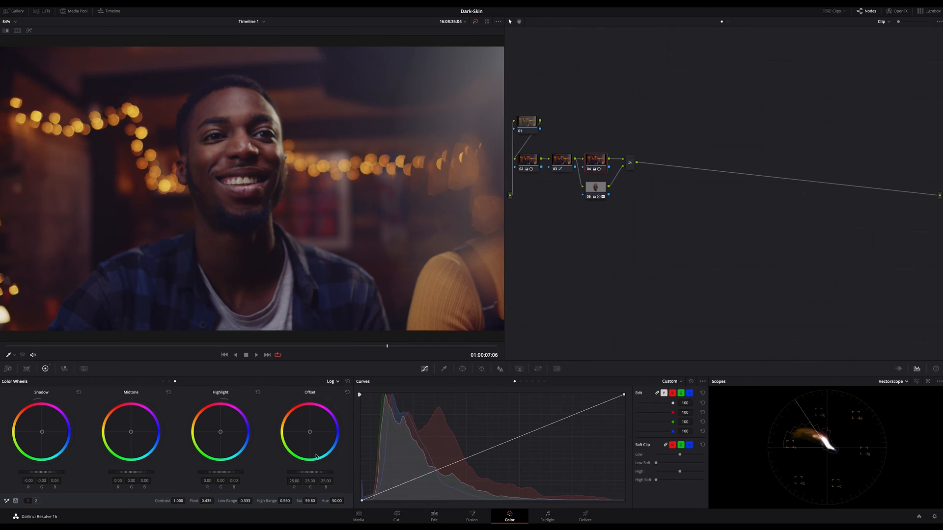
click(526, 162)
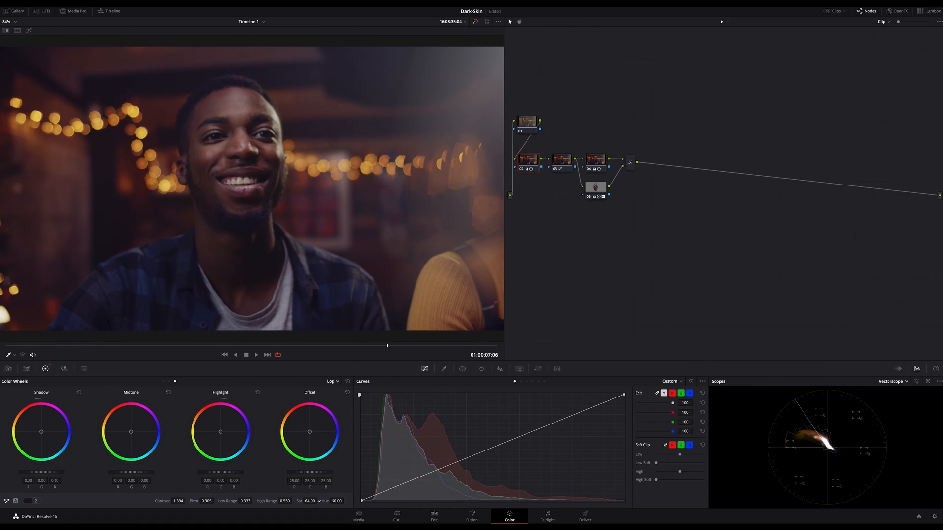
click(593, 163)
drag(313, 502, 319, 502)
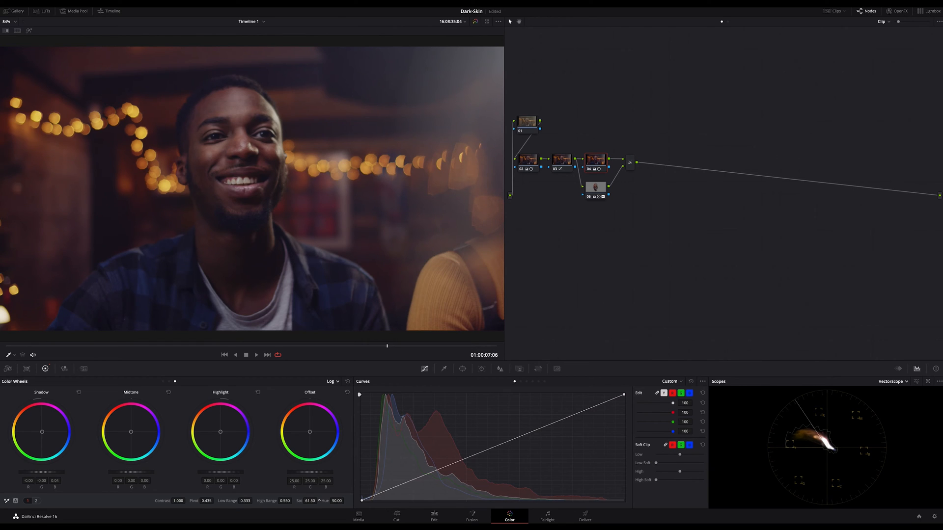
Select the skin node 06 and view its isolated matte in highlight view
click(562, 162)
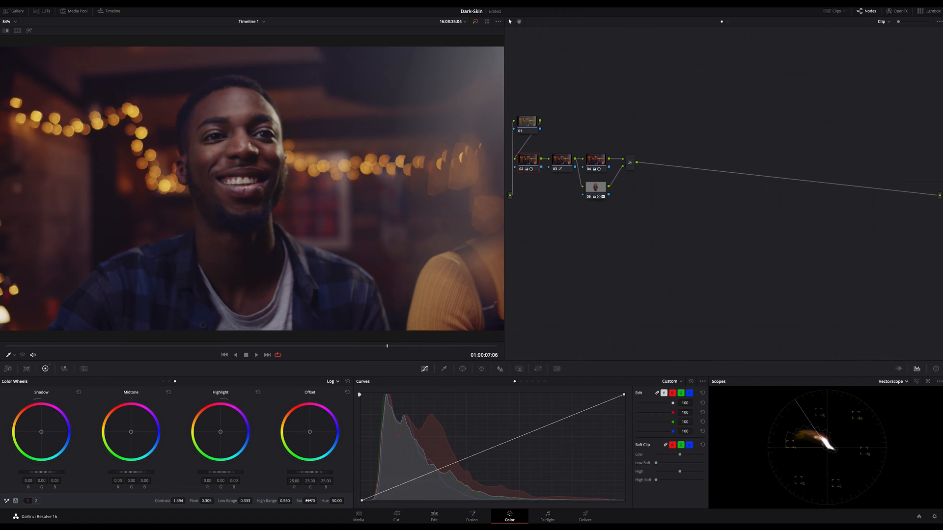
click(596, 189)
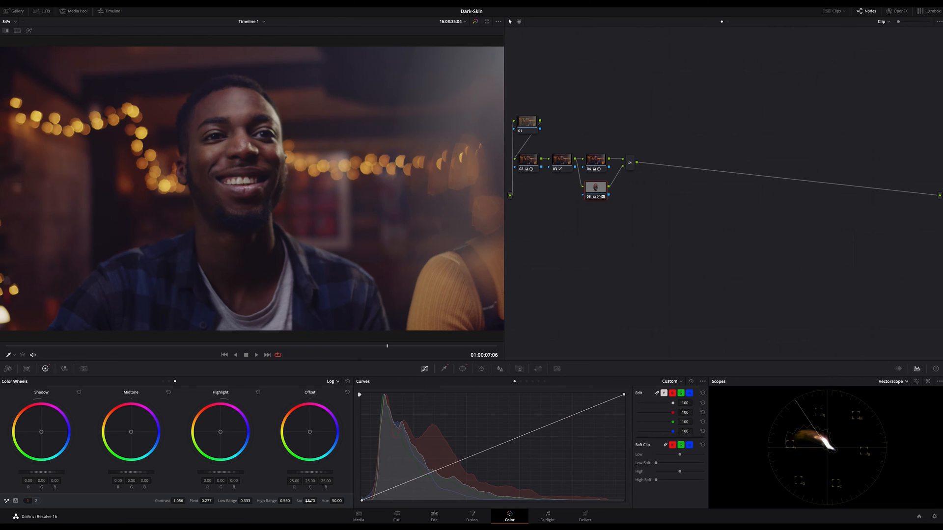
key(shift+h)
key(shift+h)
In highlight view, cool the skin's highlights slightly toward blue on the Log Highlight wheel
key(shift+h)
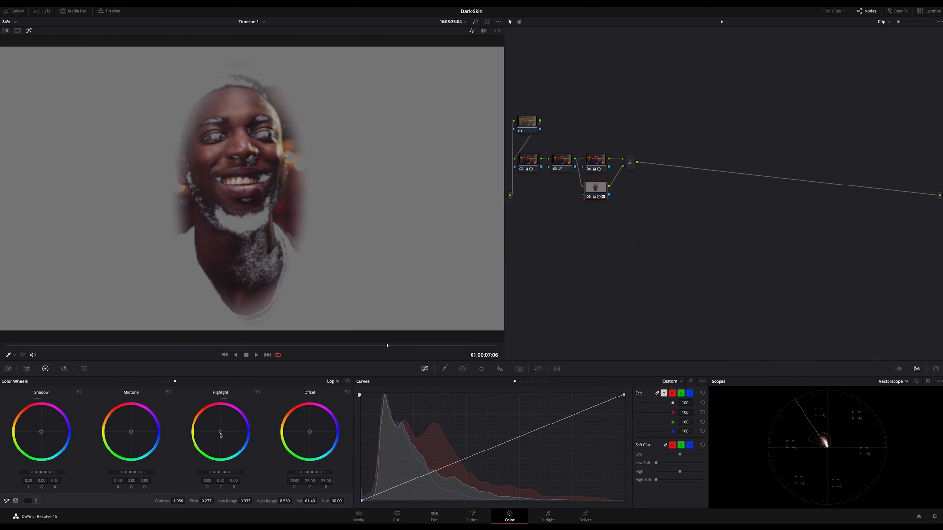
drag(221, 434, 221, 434)
key(shift+h)
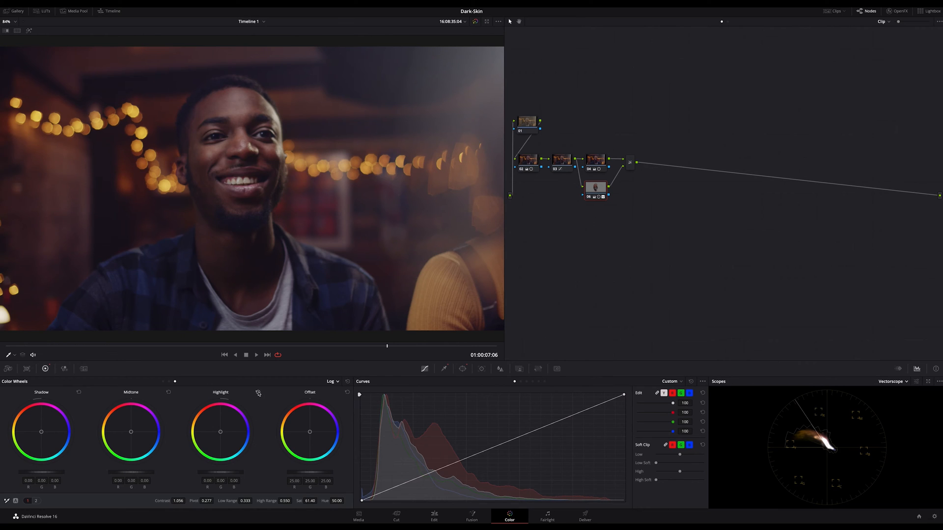
Select node 02 and switch the colour wheels to Primaries lift, gamma, gain mode
click(532, 162)
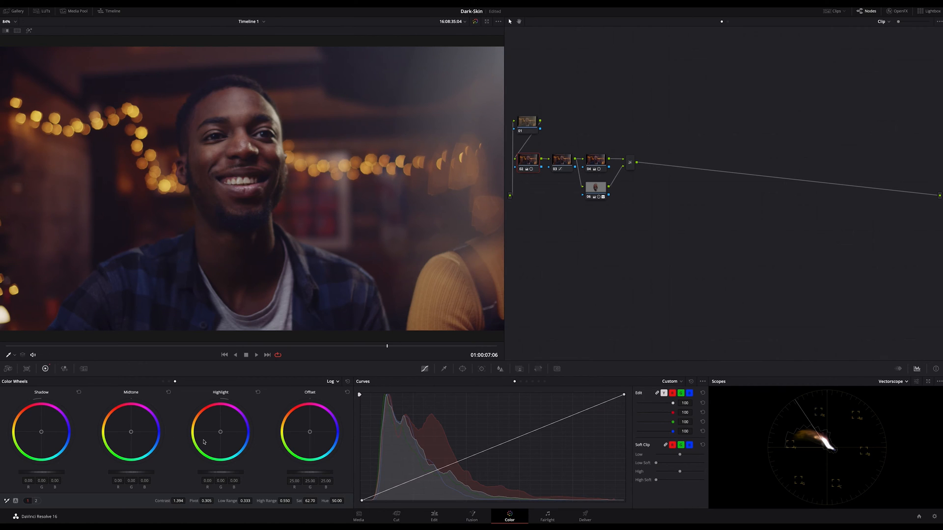
click(333, 382)
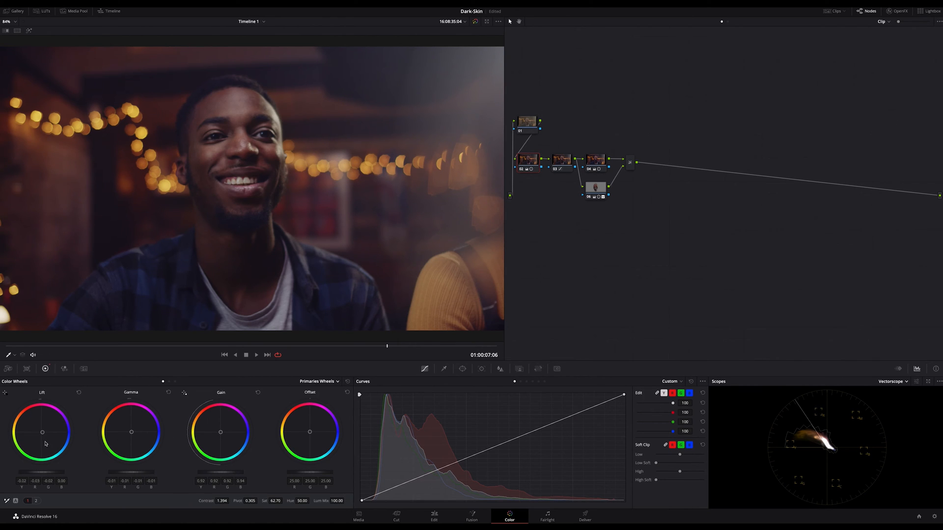
Nudge node 02's Lift slightly, compare against node 04, and switch the scope to the RGB parade
drag(43, 435, 43, 432)
click(594, 162)
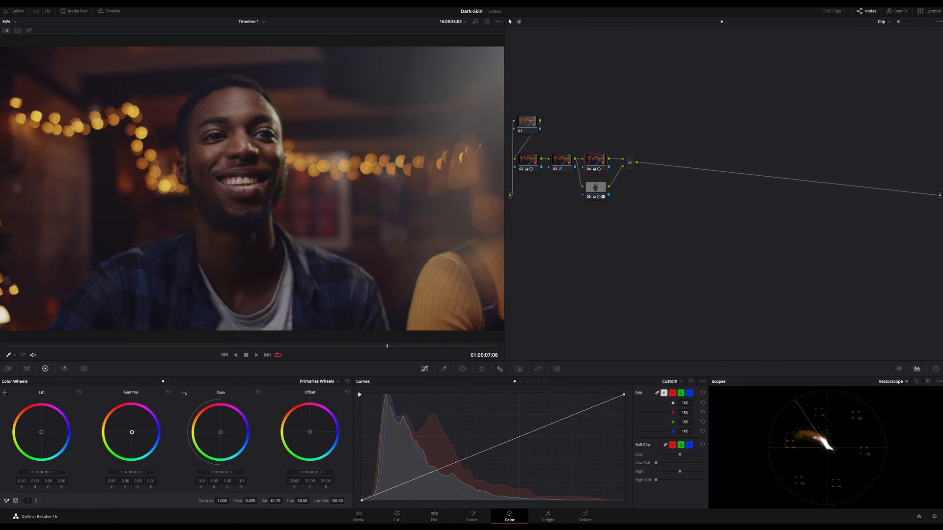
click(561, 160)
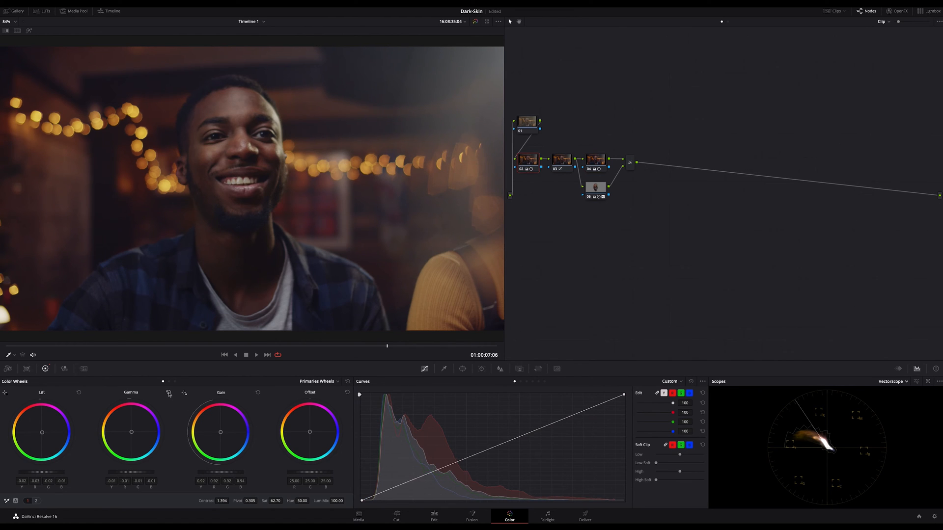
click(169, 394)
click(906, 382)
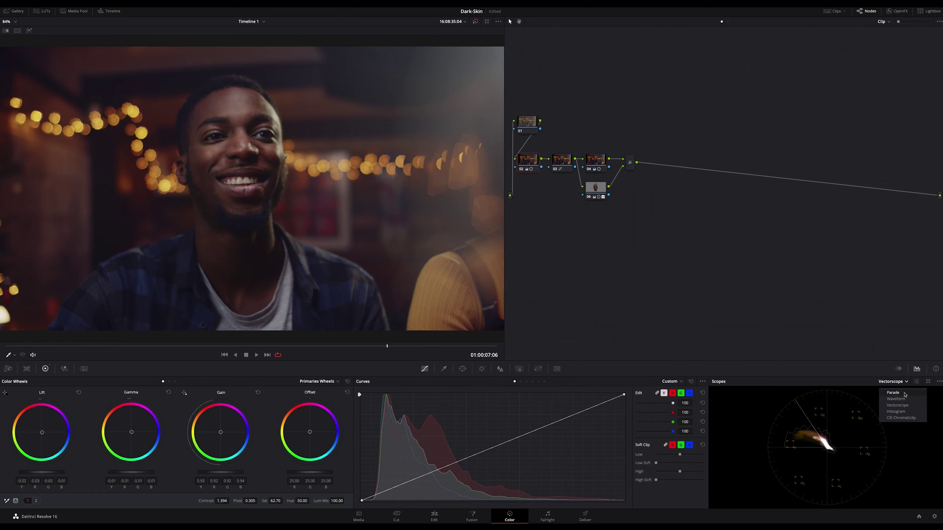
Check node 04 on the waveform then parade, and shift nodes 04 and 06 rightward in the graph
click(596, 161)
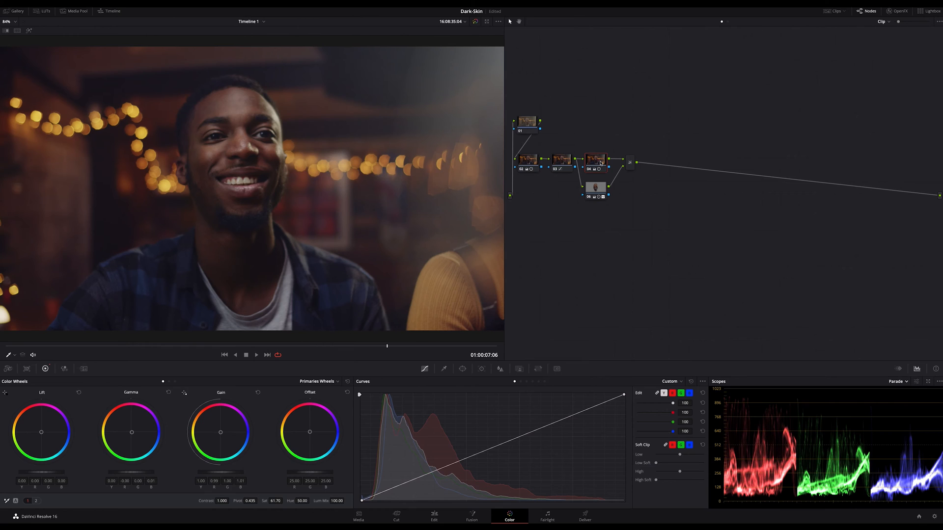
click(906, 383)
click(906, 400)
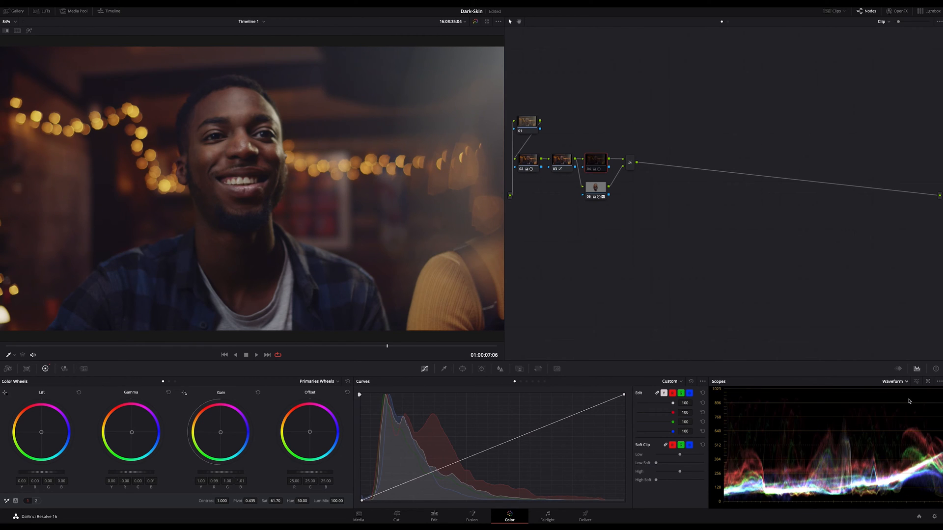
click(906, 381)
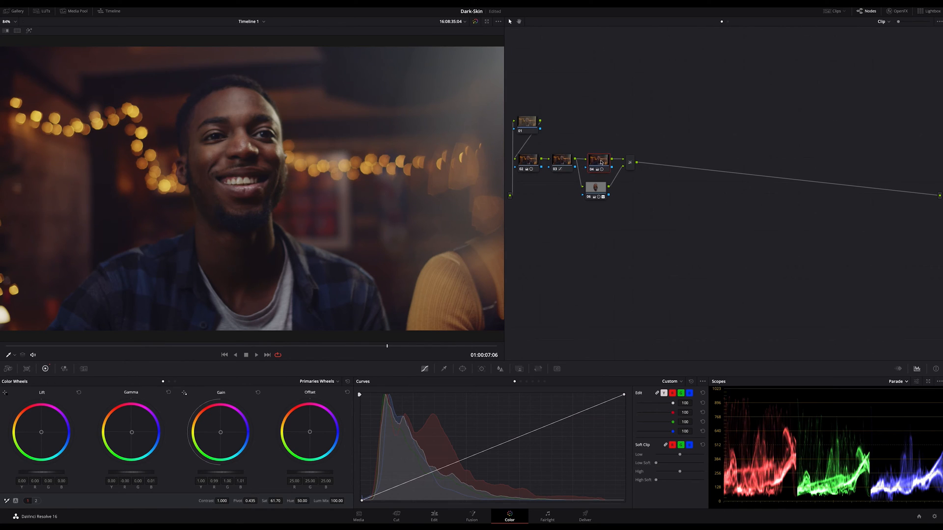
click(601, 191)
drag(603, 191, 612, 192)
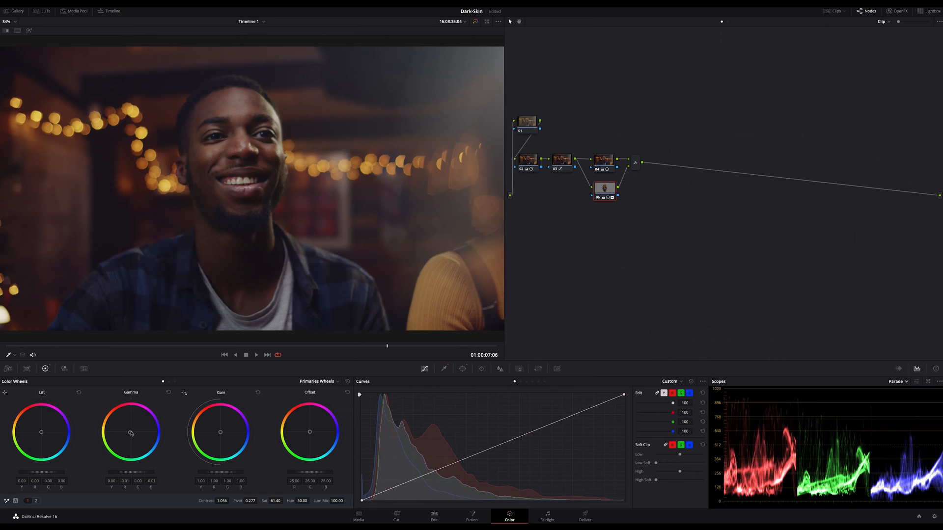
Toggle Highlight mode to view the skin matte on grey, pushing the skin highlights slightly toward blue
key(shift+h)
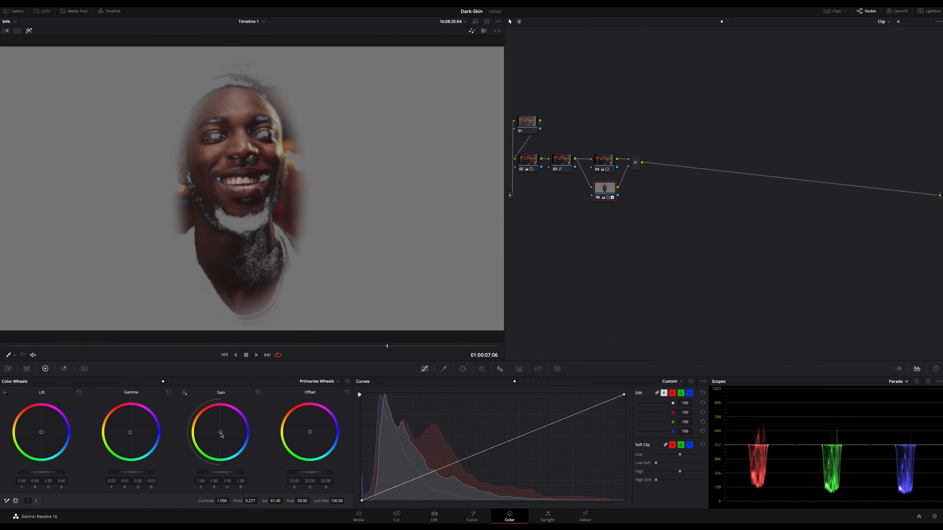
drag(221, 433, 222, 432)
key(shift+h)
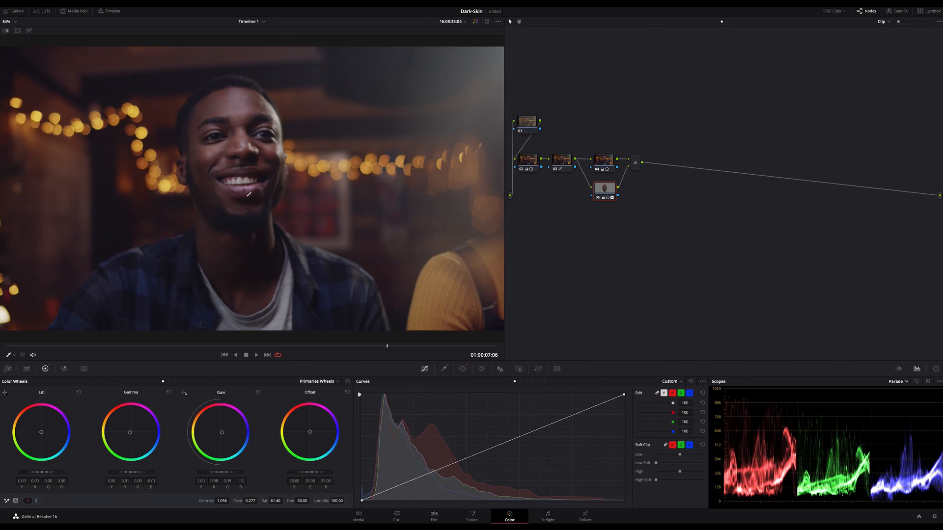
key(shift+h)
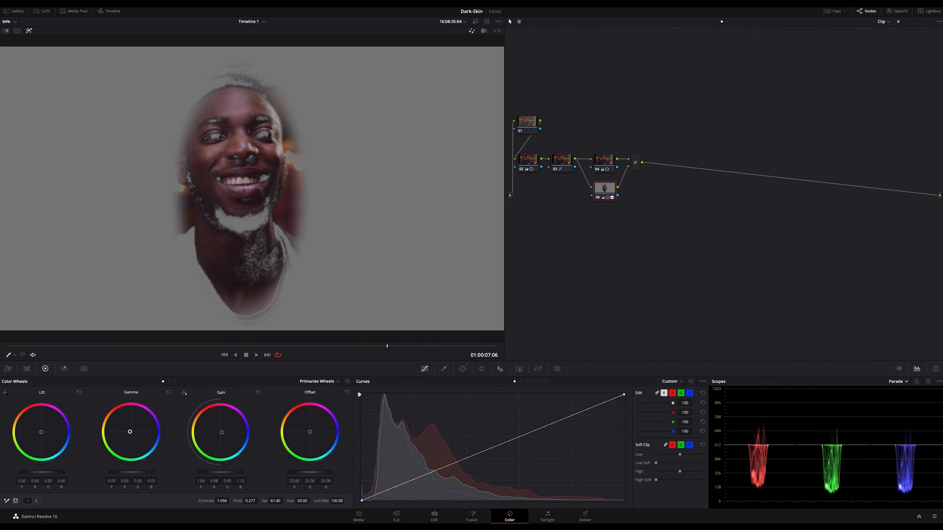
key(shift+h)
Set the parade scope to YRGB and dip the skin node's shadows toward red by about 0.01
click(912, 382)
click(910, 392)
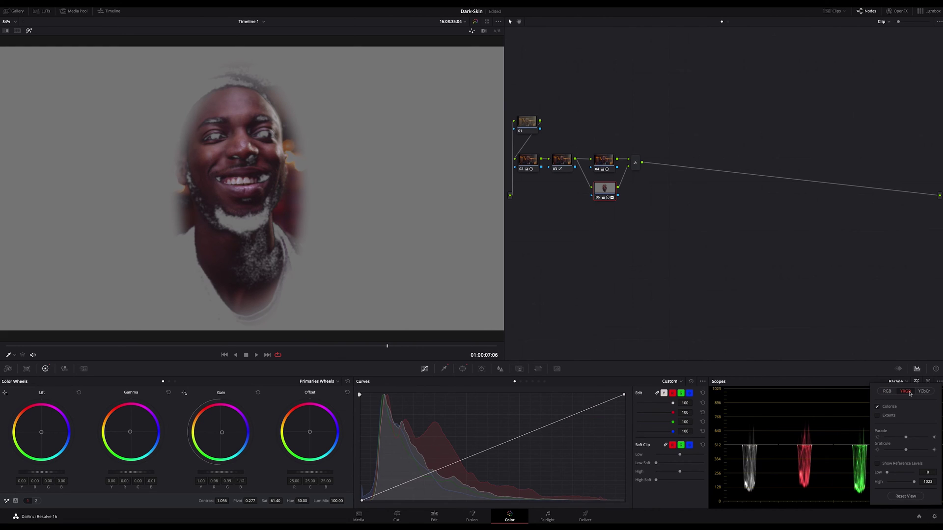
click(863, 383)
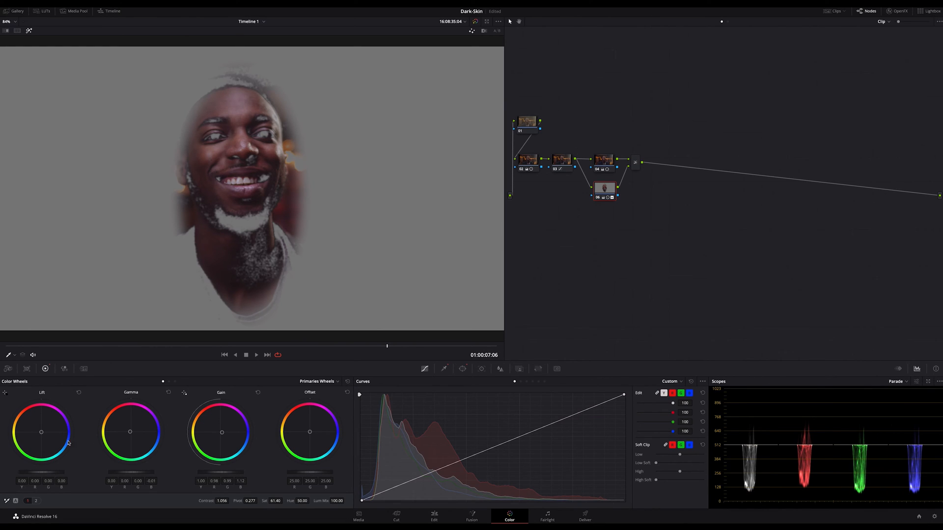
drag(44, 435, 41, 433)
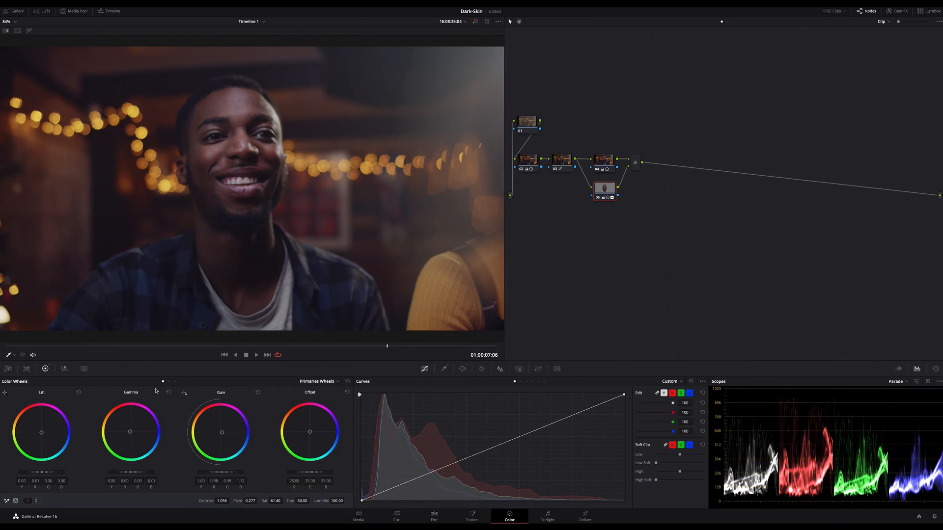
With the skin matte shown, shift the Lift colour slightly, then review node 04's grade
key(shift+h)
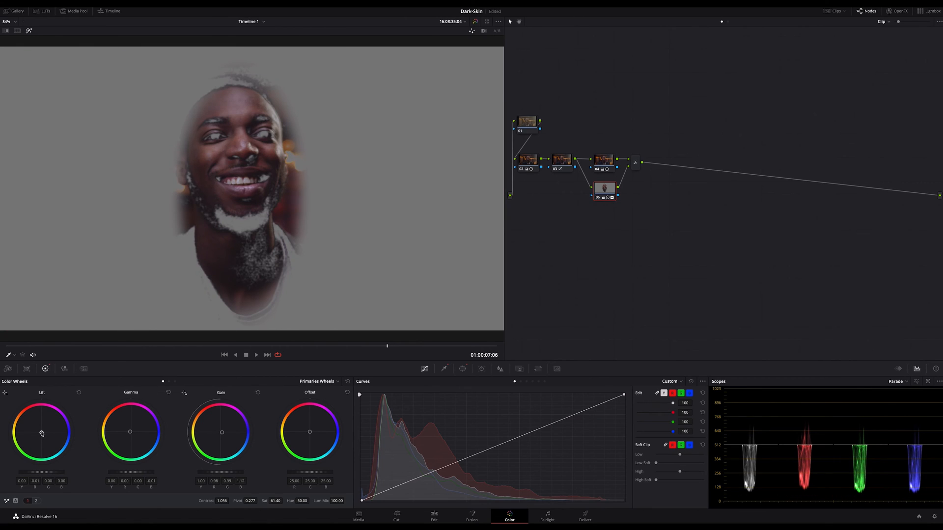
drag(42, 433, 41, 433)
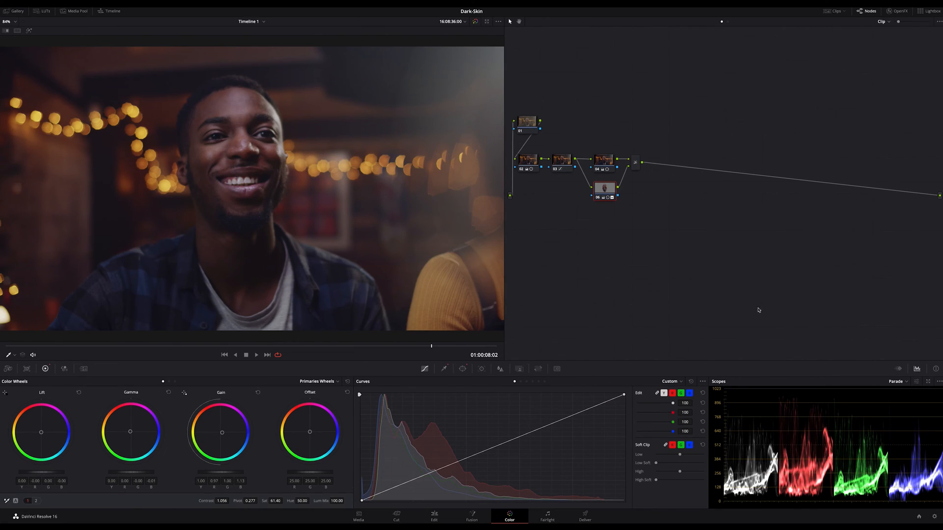
click(605, 161)
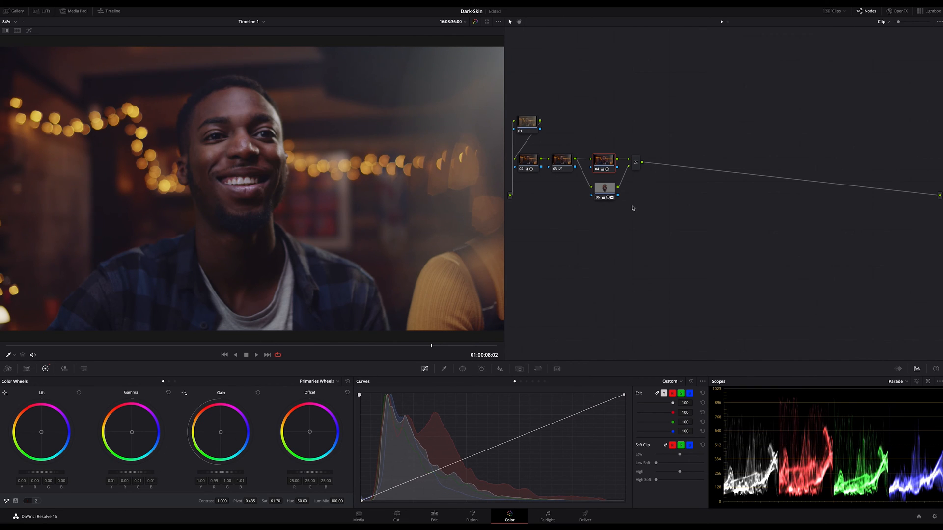
Preview node 06's skin matte, review another node, and jump to a later smiling frame of the shot
click(605, 189)
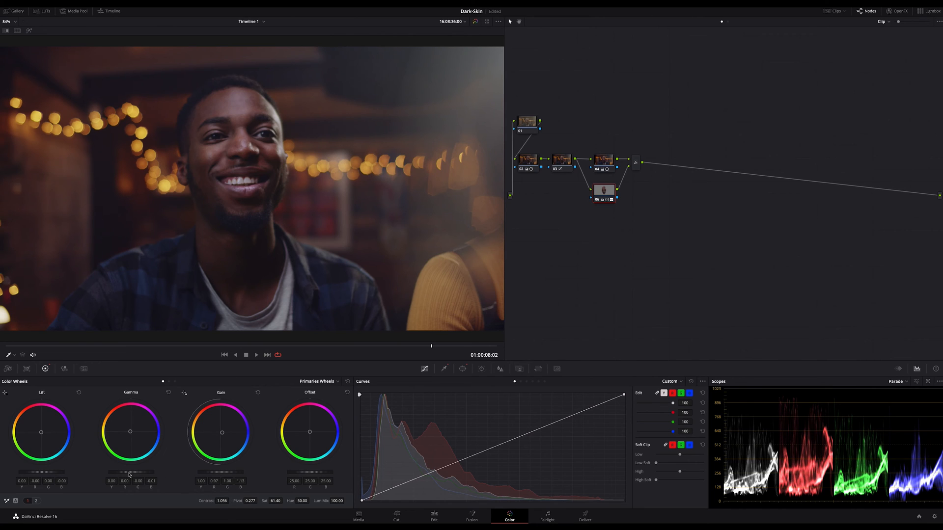
key(shift+h)
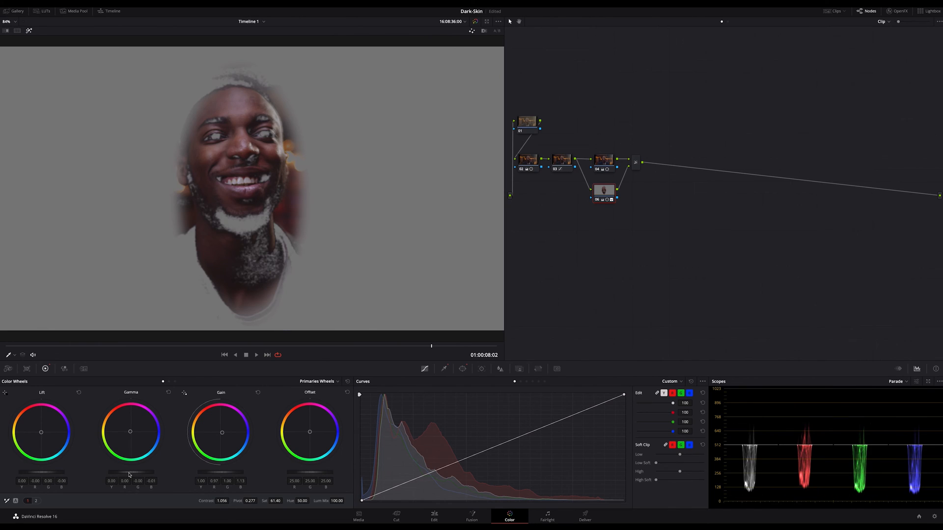
key(shift+h)
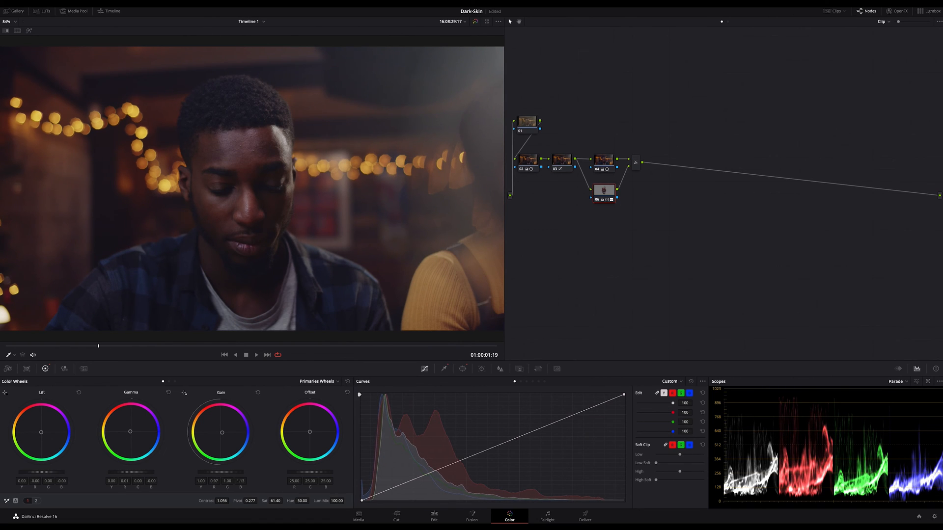
click(602, 164)
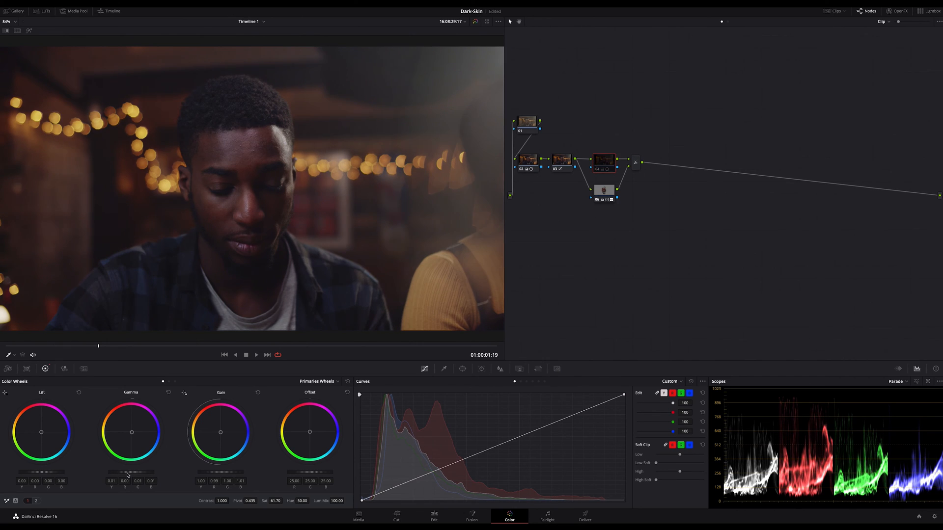
click(605, 191)
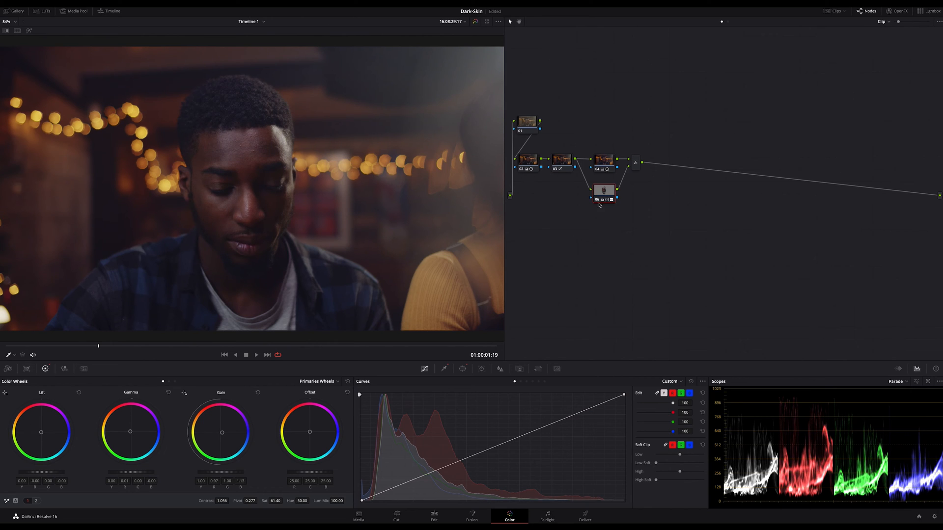
click(363, 348)
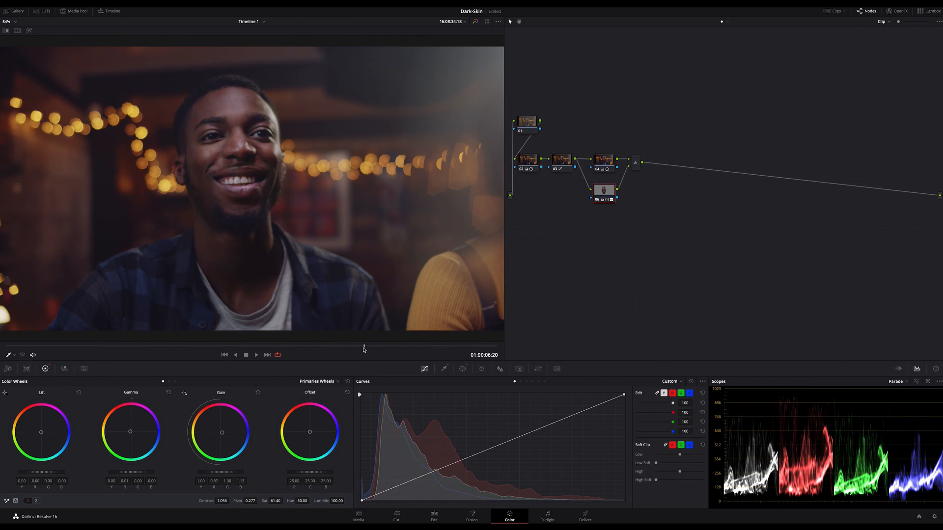
Add node 07 with a circle power window widened over the face and preview its matte
key(alt+s)
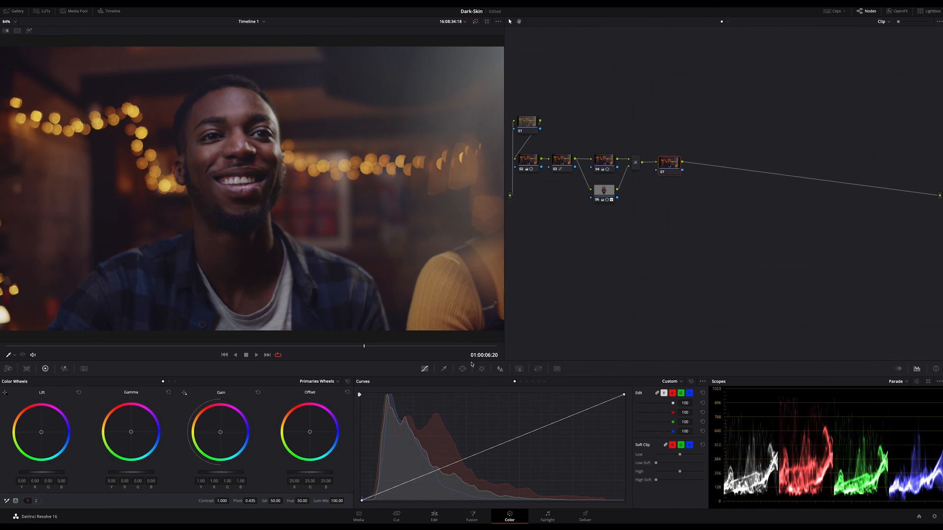
click(463, 369)
click(368, 428)
drag(274, 191, 289, 187)
key(shift+h)
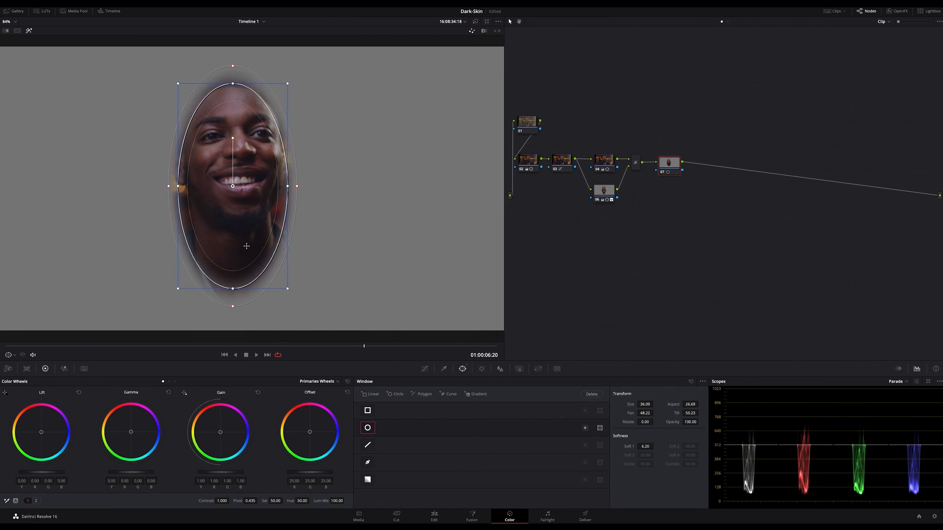
key(shift+h)
click(482, 368)
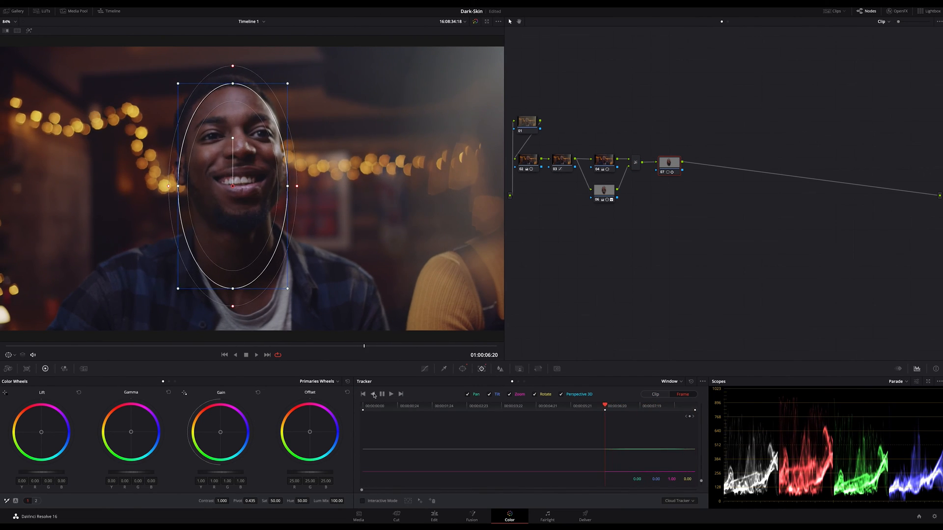
Track the face window backward through the shot, verify it on a later frame, and add node 08
click(382, 394)
key(shift+h)
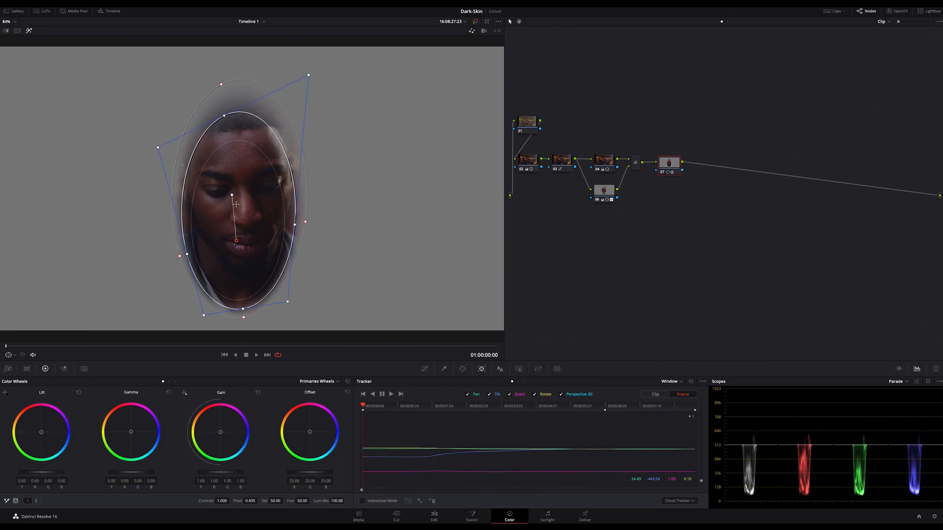
click(605, 406)
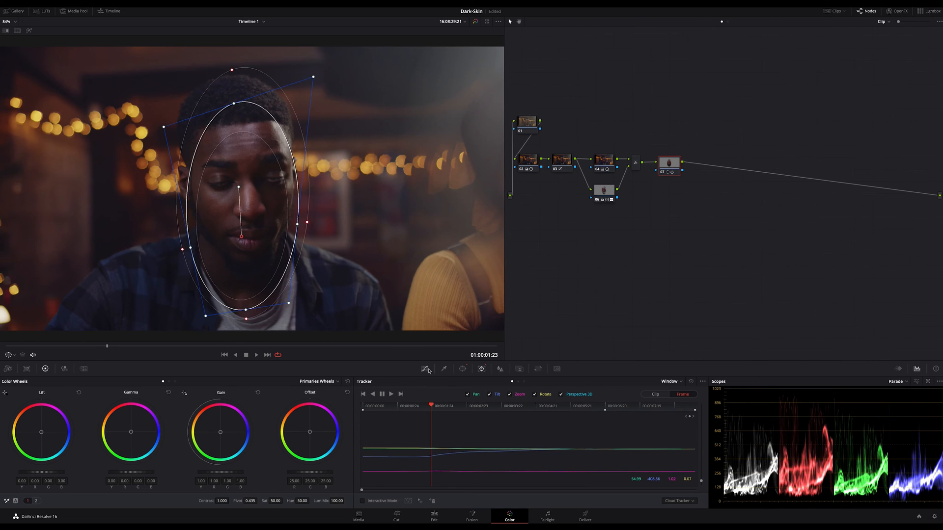
click(425, 369)
key(alt+s)
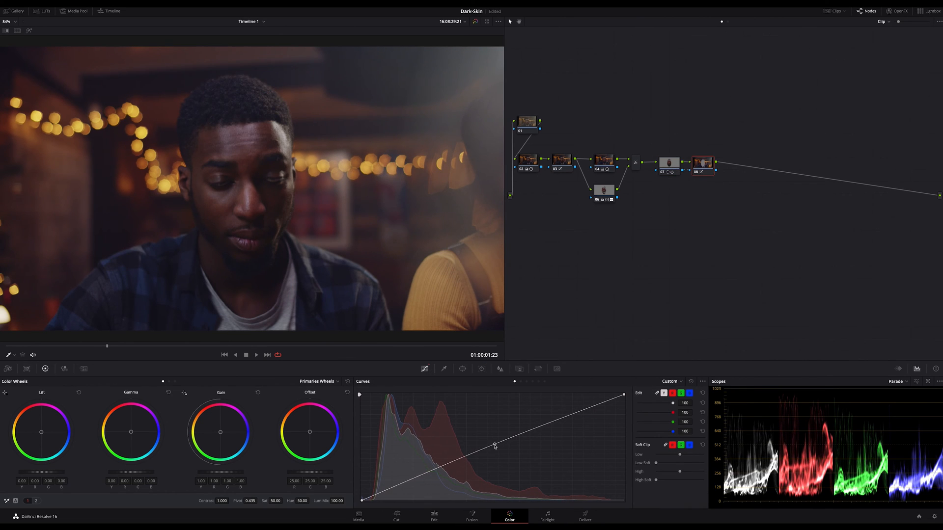
Pull the lower part of the curve down as a trial, then undo it back to a straight line
click(520, 436)
drag(442, 466, 447, 471)
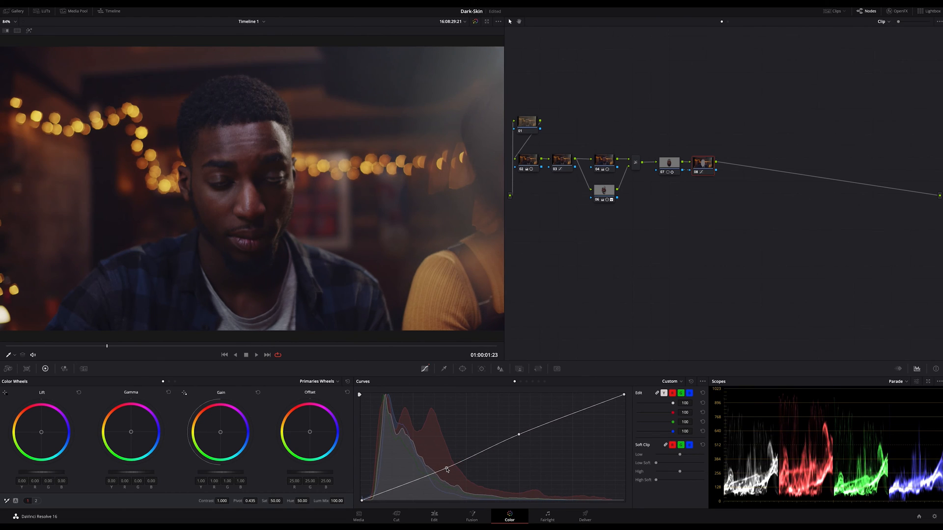
key(ctrl+z)
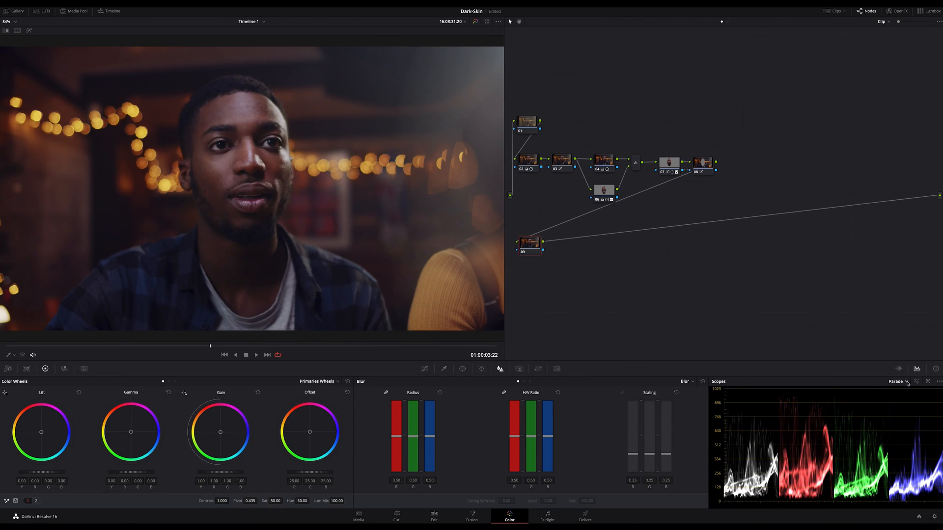
Set the parade to RGB only, try and reset a shadow colour shift, and check the clip full screen
click(904, 393)
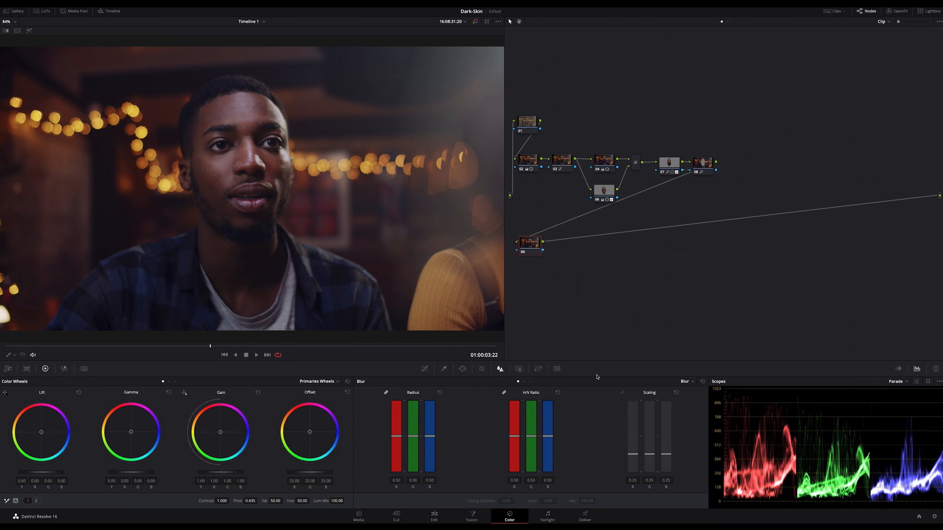
click(331, 381)
drag(42, 435, 42, 433)
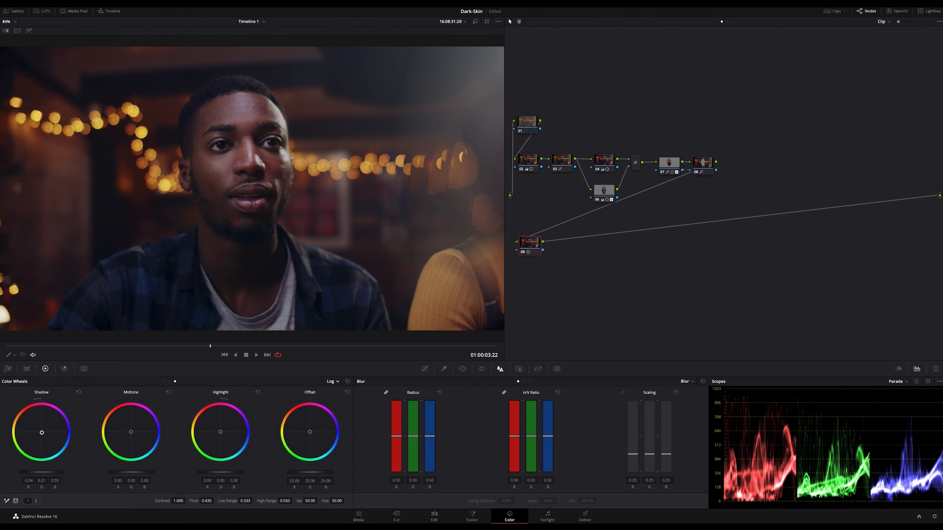
double_click(42, 432)
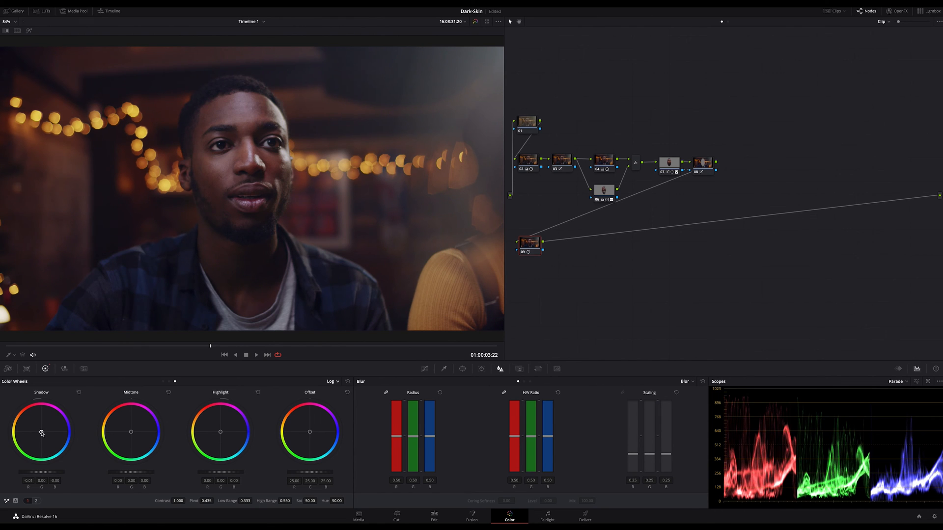
key(ctrl+f)
key(ctrl+f)
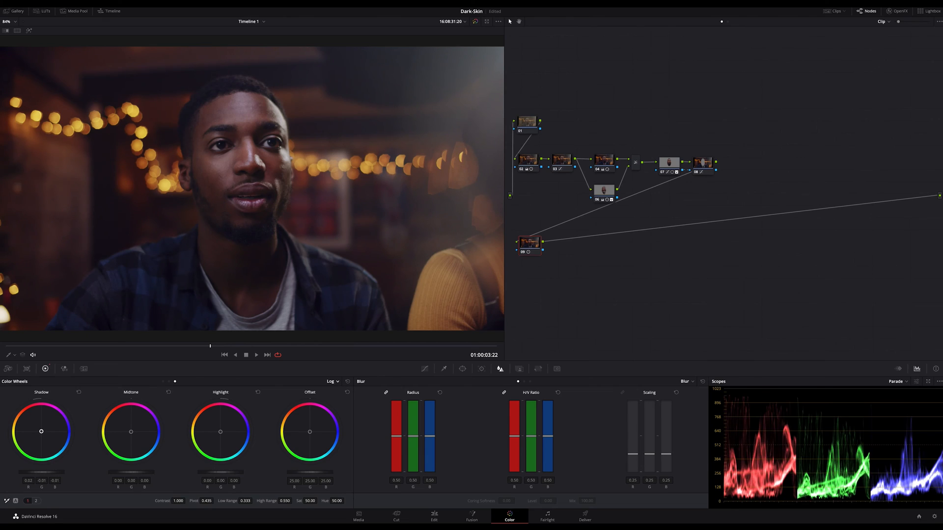
key(ctrl+f)
key(ctrl+f)
With the skin matte shown, shift the skin's midtone colour and switch the scope to the vectorscope
key(shift+h)
drag(131, 433, 125, 434)
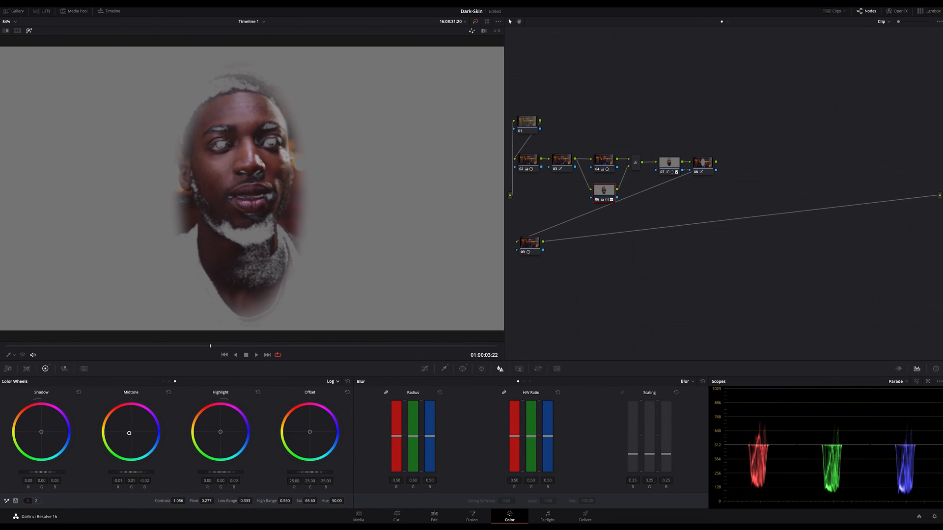
key(shift+h)
key(shift+h)
click(907, 382)
click(903, 402)
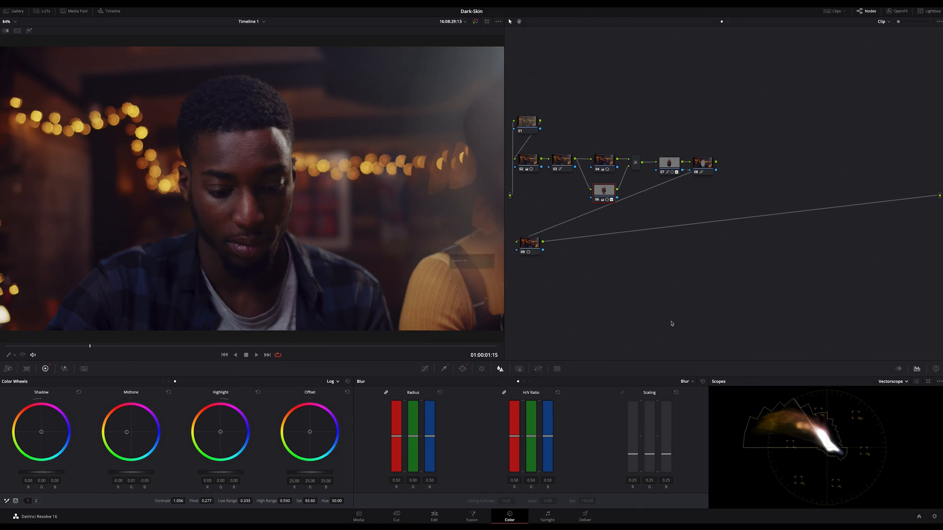
Undo the trial changes, open node 10's Film Grain settings, and preview the grain-only layer
key(ctrl+z)
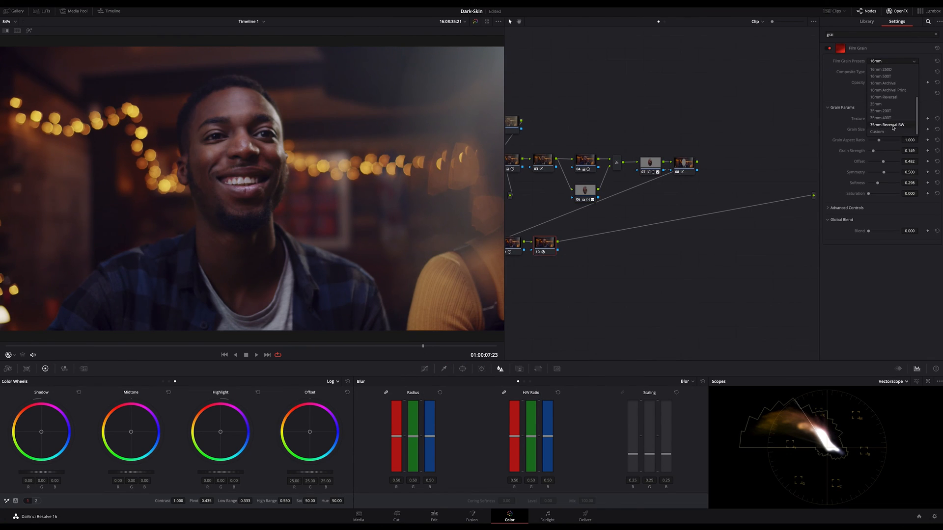
key(ctrl+z)
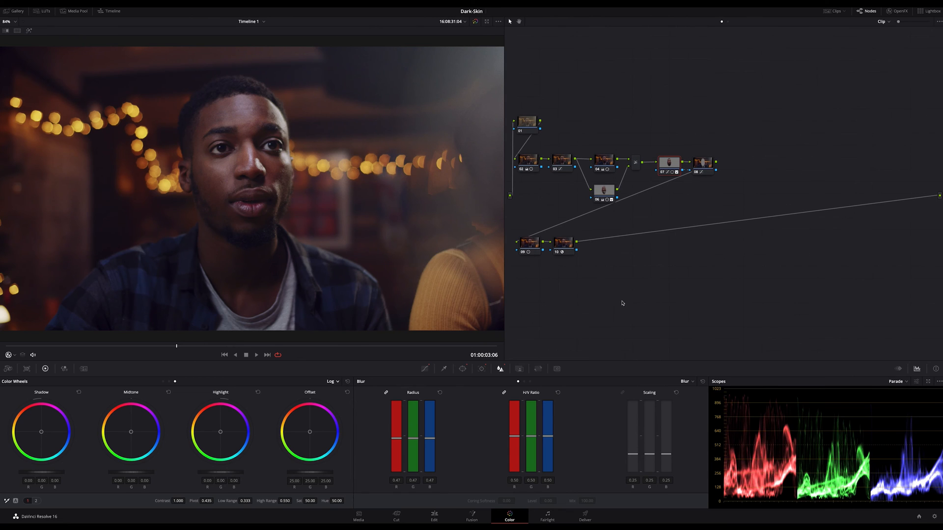
click(563, 244)
click(896, 11)
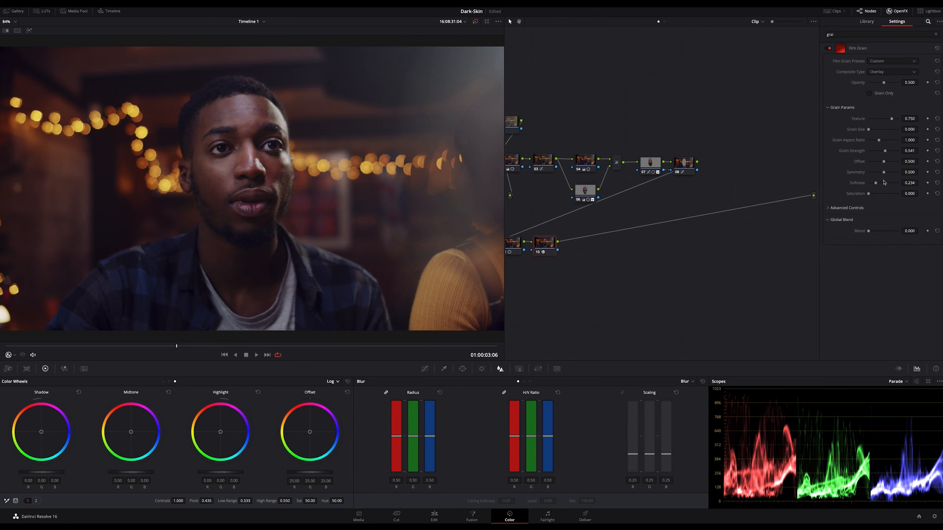
click(870, 93)
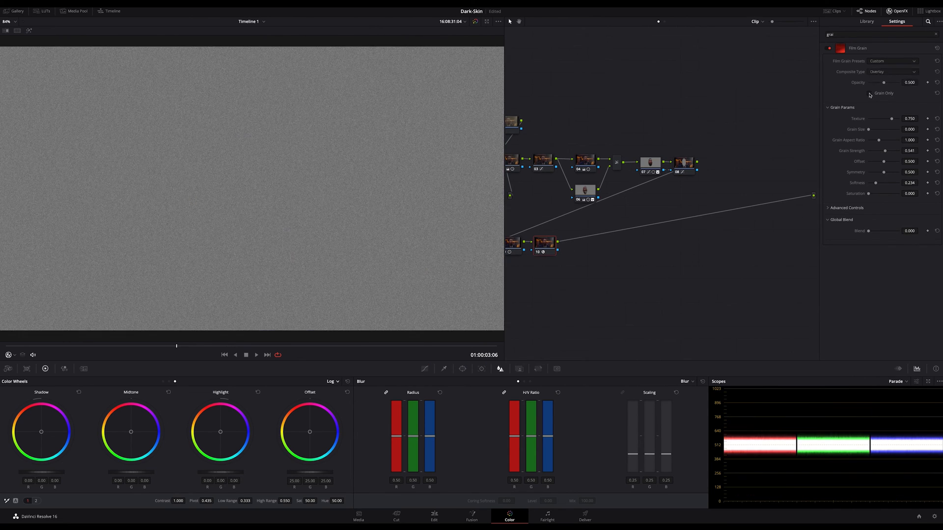
click(870, 94)
Lower Grain Strength to about 0.41 and close the OpenFX settings
drag(886, 152, 881, 151)
click(870, 94)
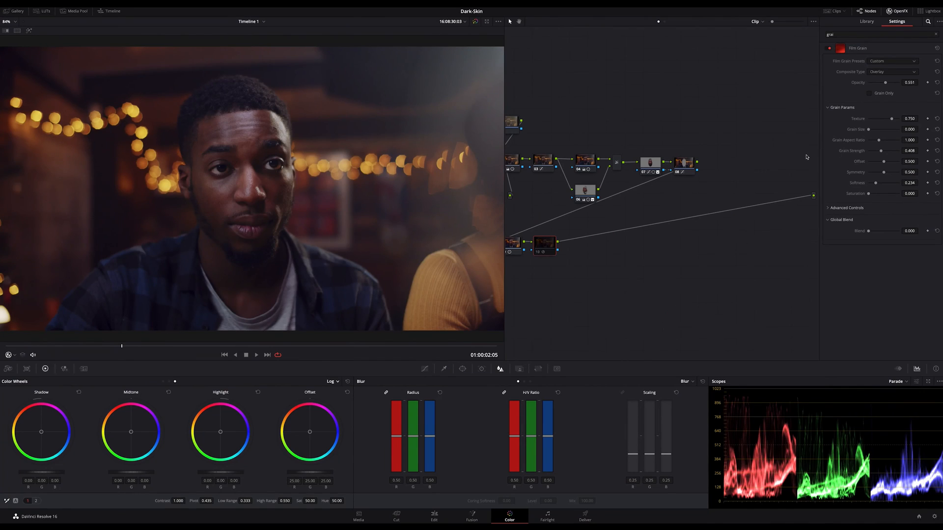
click(898, 11)
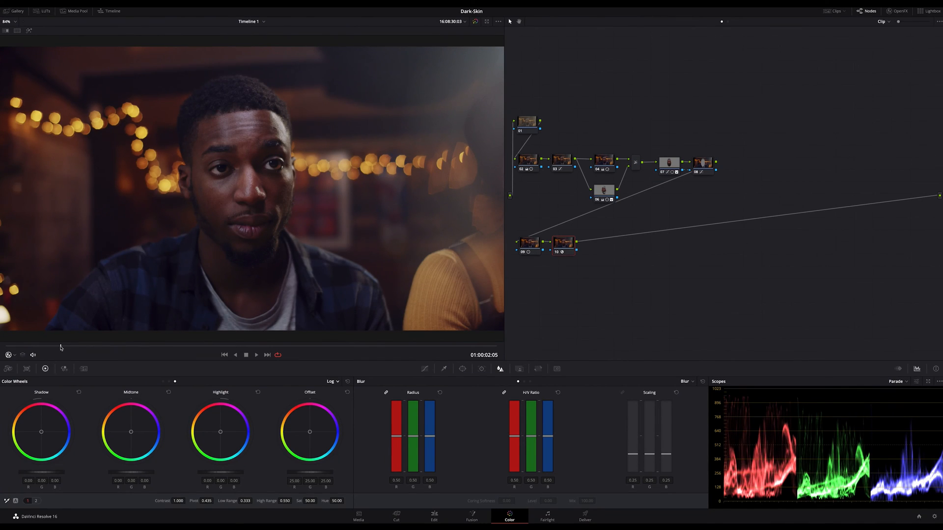
Insert a serial node before the grain node and slightly raise contrast, lower pivot
click(406, 347)
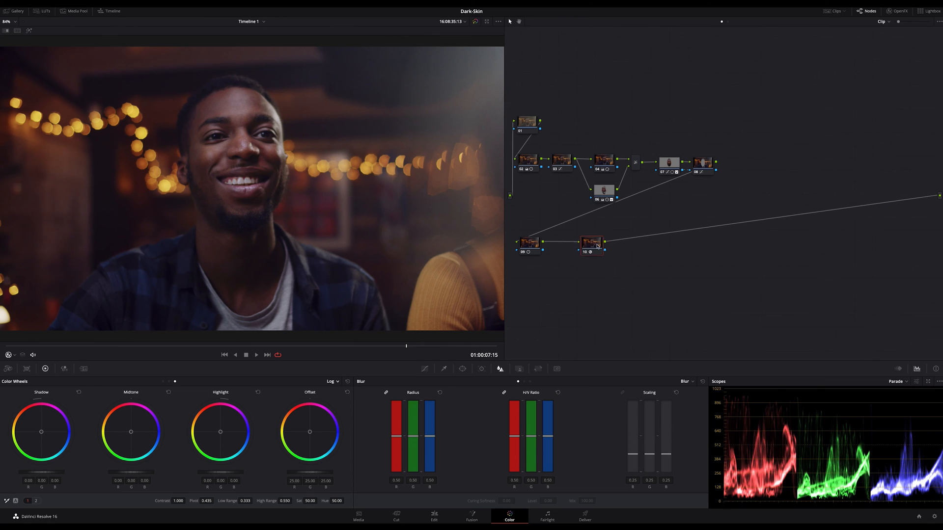
drag(563, 247, 621, 246)
key(shift+s)
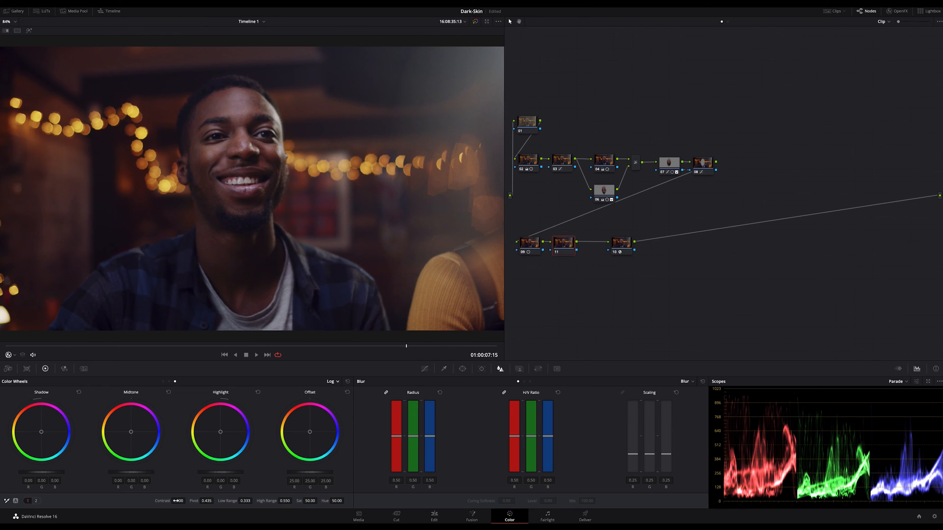
drag(179, 501, 183, 501)
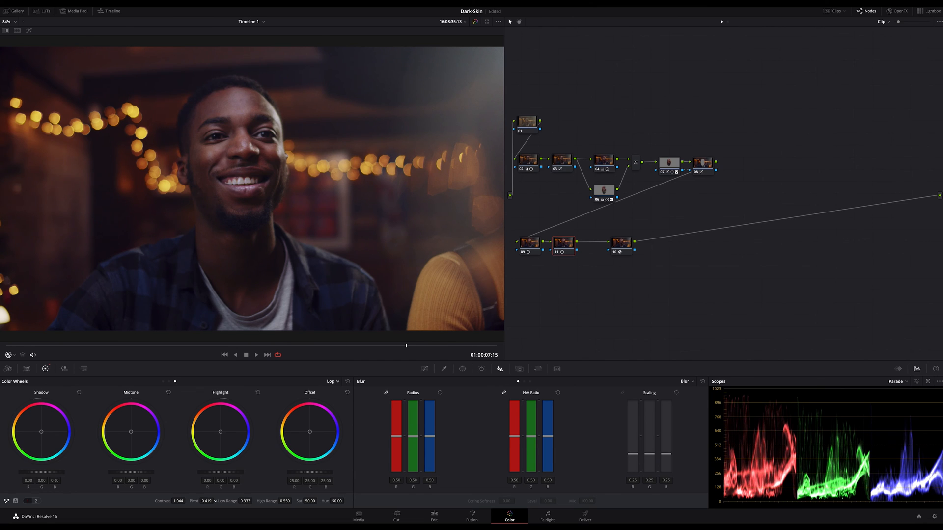
drag(207, 501, 210, 501)
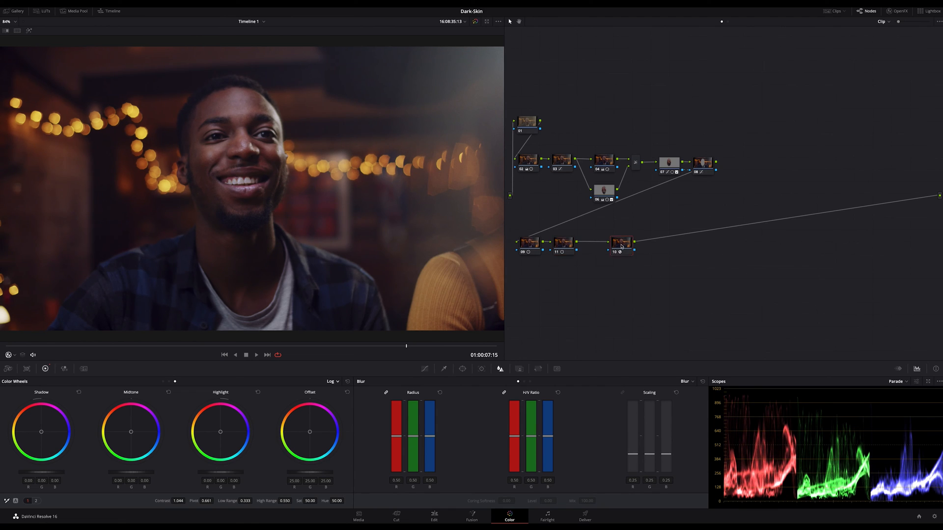
drag(621, 242, 604, 243)
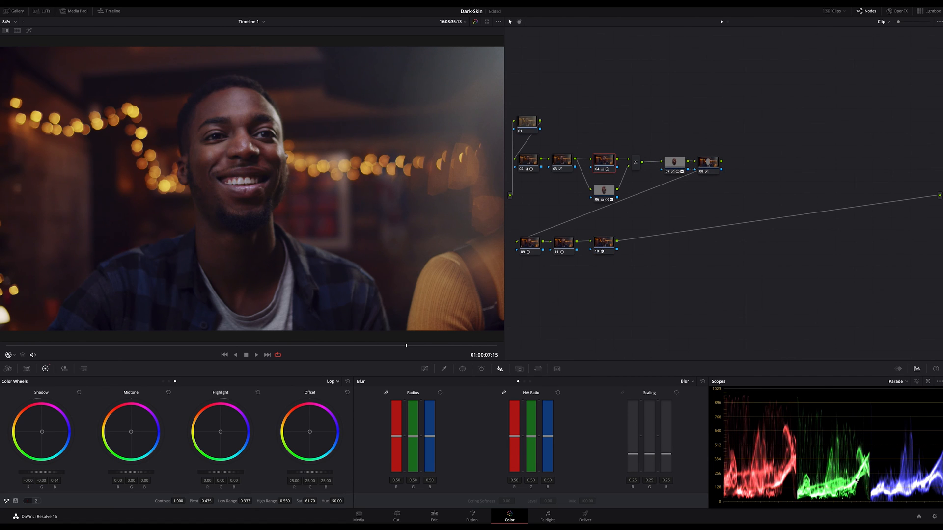
In Primaries Wheels, nudge the Gamma midtone balance and push Gain slightly toward green
click(342, 385)
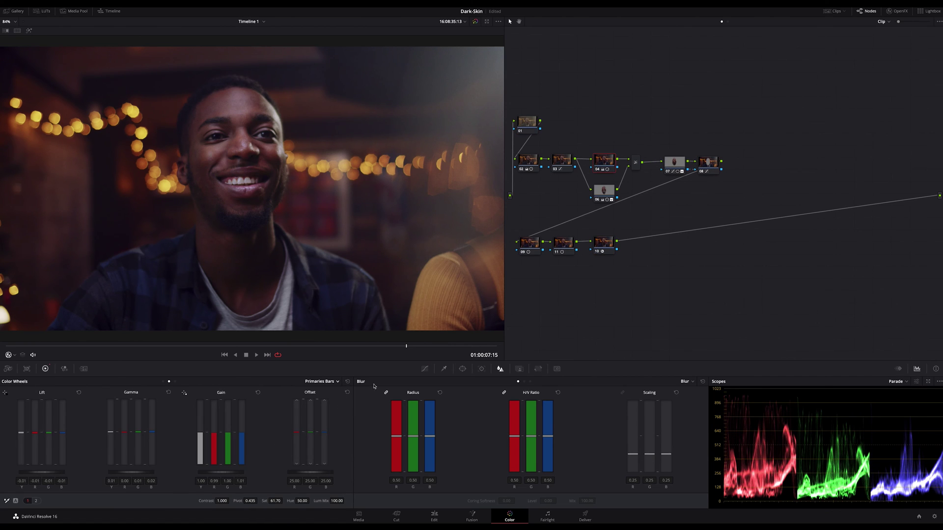
click(163, 382)
drag(133, 433, 132, 434)
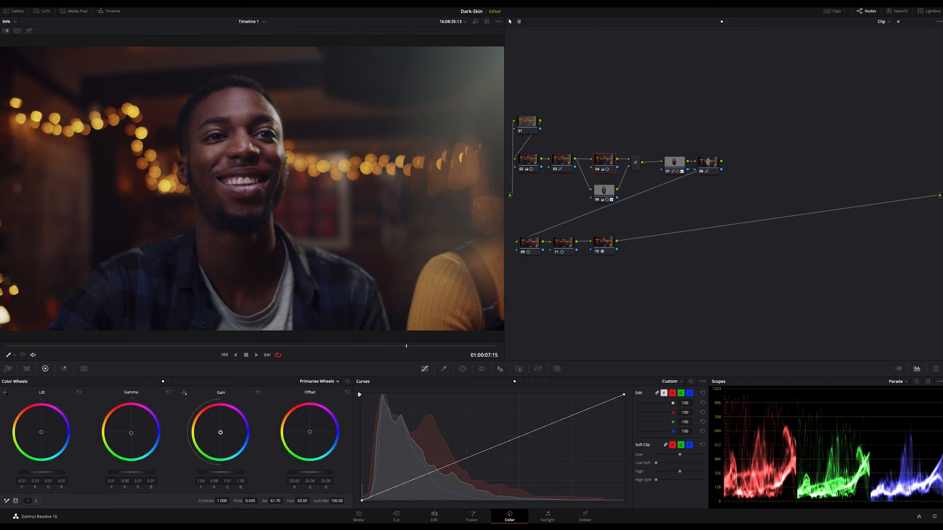
drag(221, 432, 220, 434)
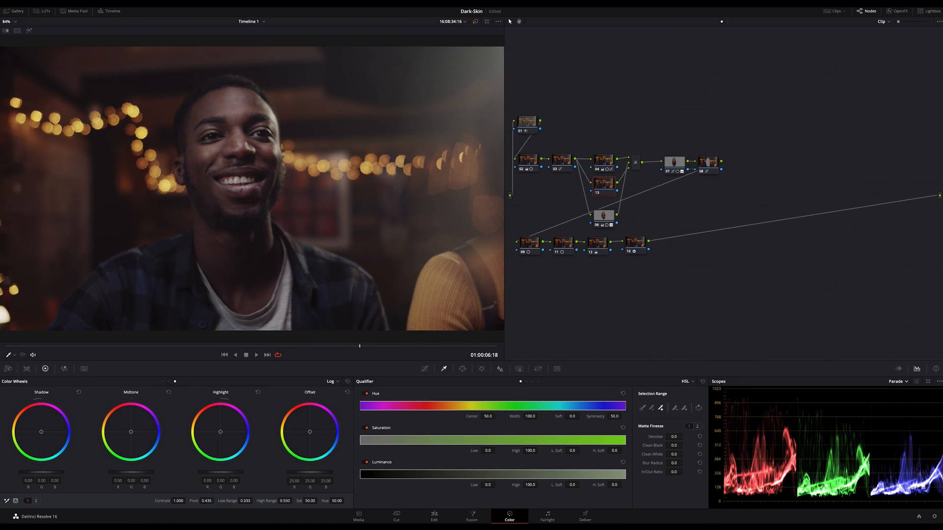
Apply the Six Vector - Magenta qualifier preset and widen its hue range toward the blues
right_click(206, 10)
mouse_move(220, 122)
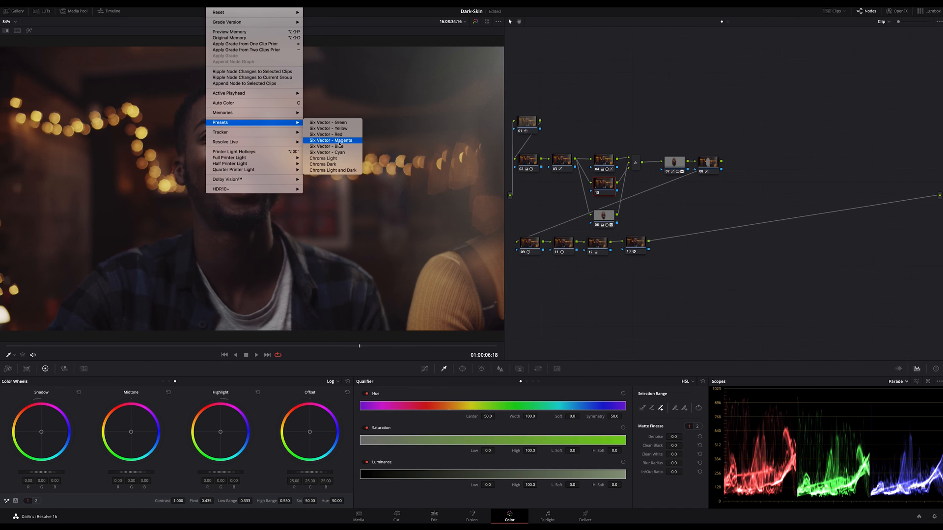
click(336, 151)
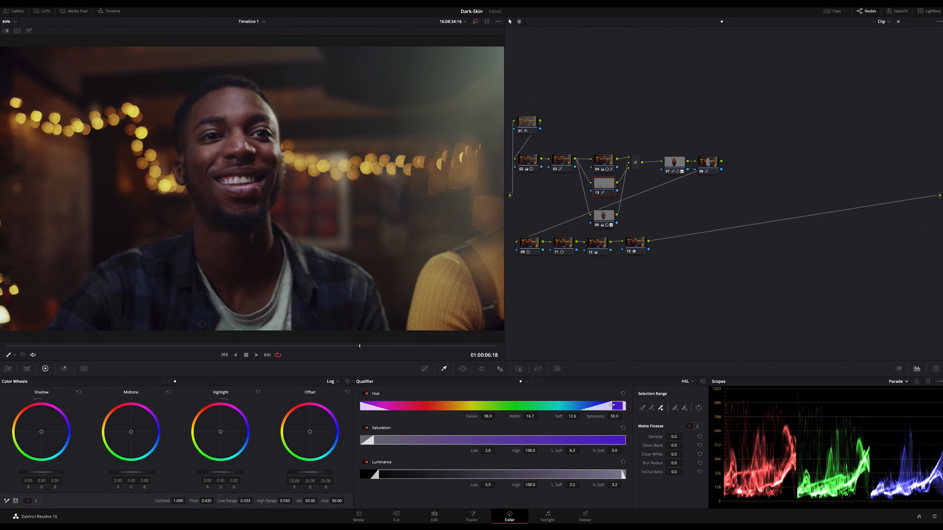
drag(613, 406, 577, 408)
With Highlight on, trim the Lum and Sat lows to catch the shirt's darker, duller blues
key(shift+h)
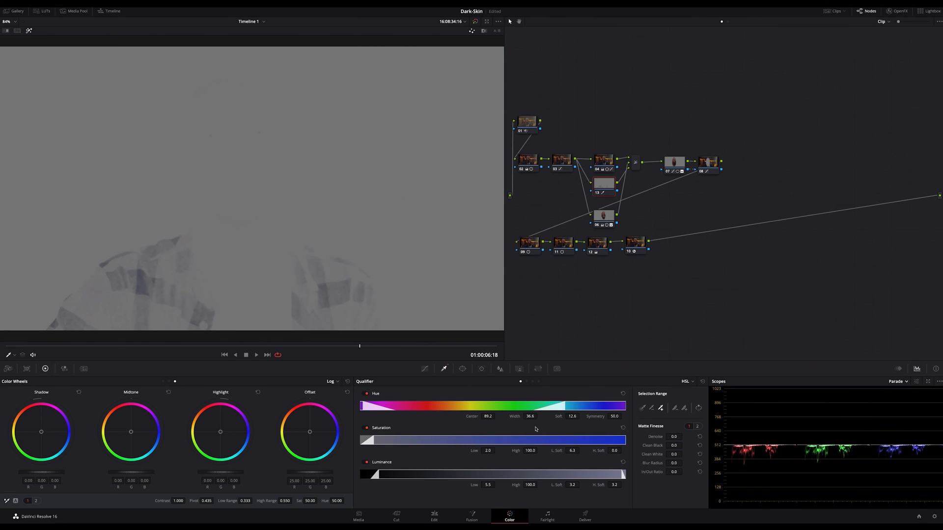
drag(378, 475, 375, 475)
drag(377, 442, 368, 441)
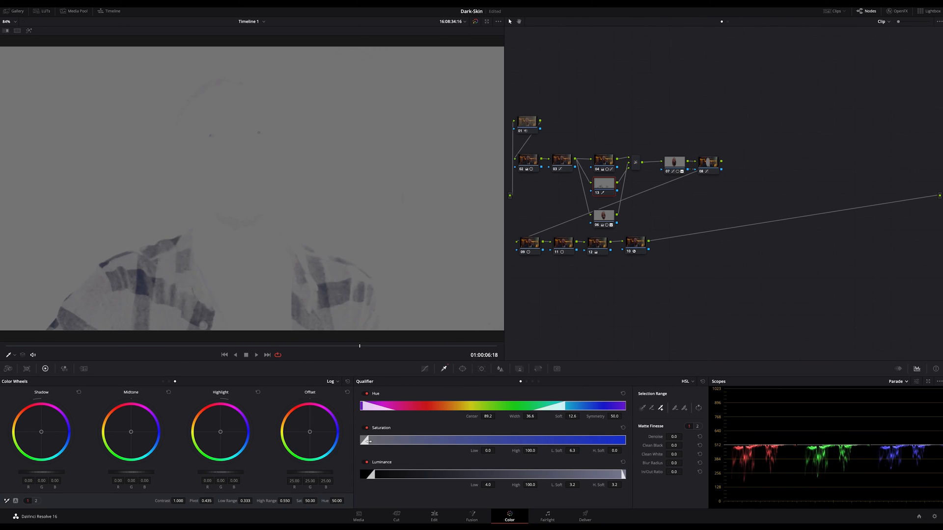
key(shift+h)
key(shift+h)
key(shift+h)
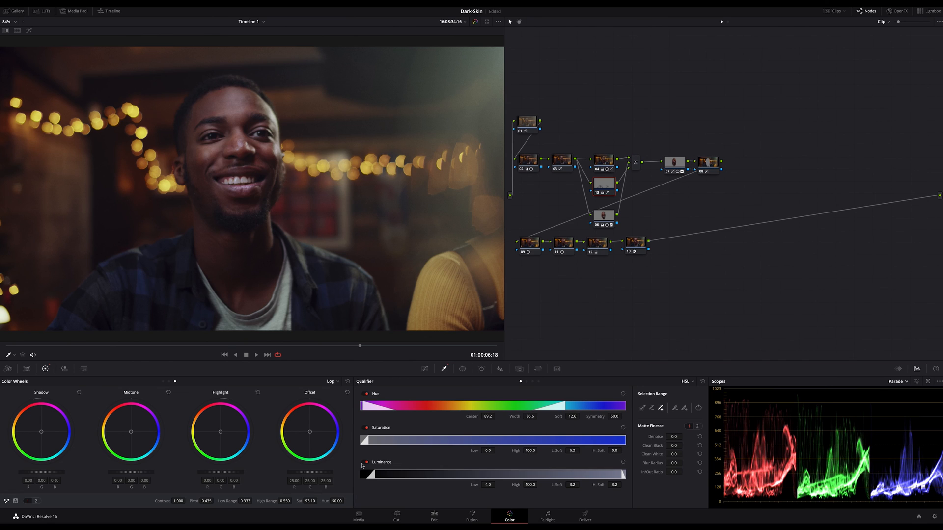
scroll(307, 503, down, 1)
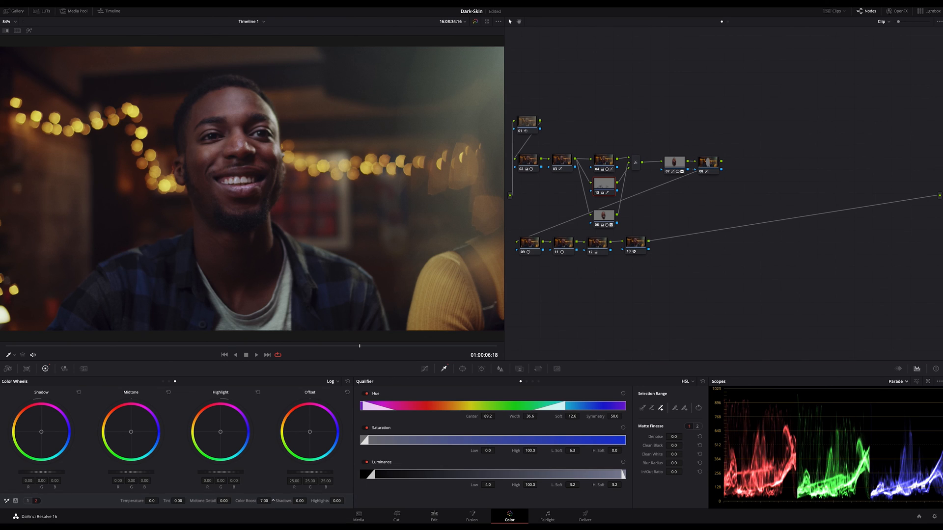